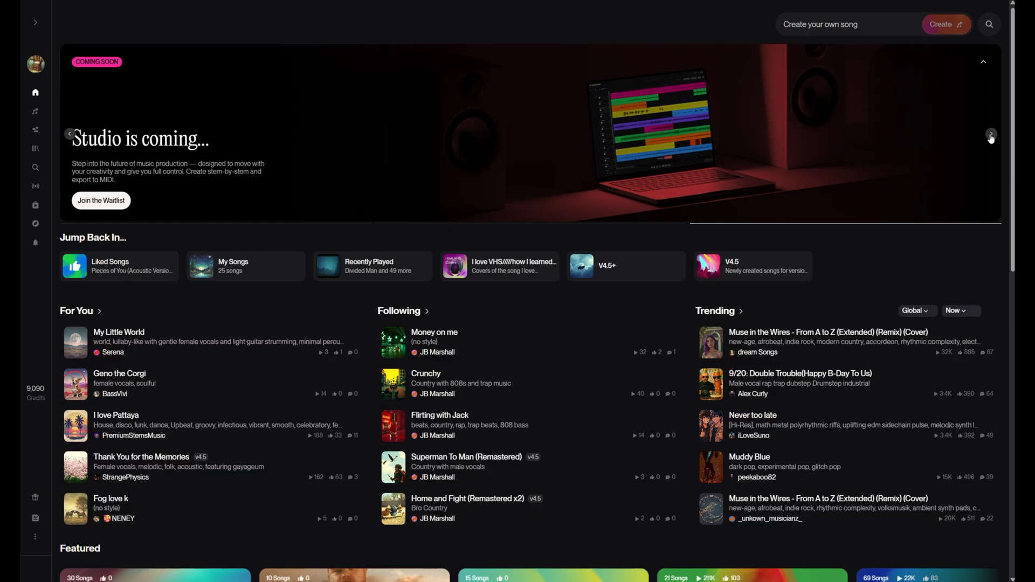
Step: Open the Create page to list the My Workspace songs, including the Gravity versions
click(35, 114)
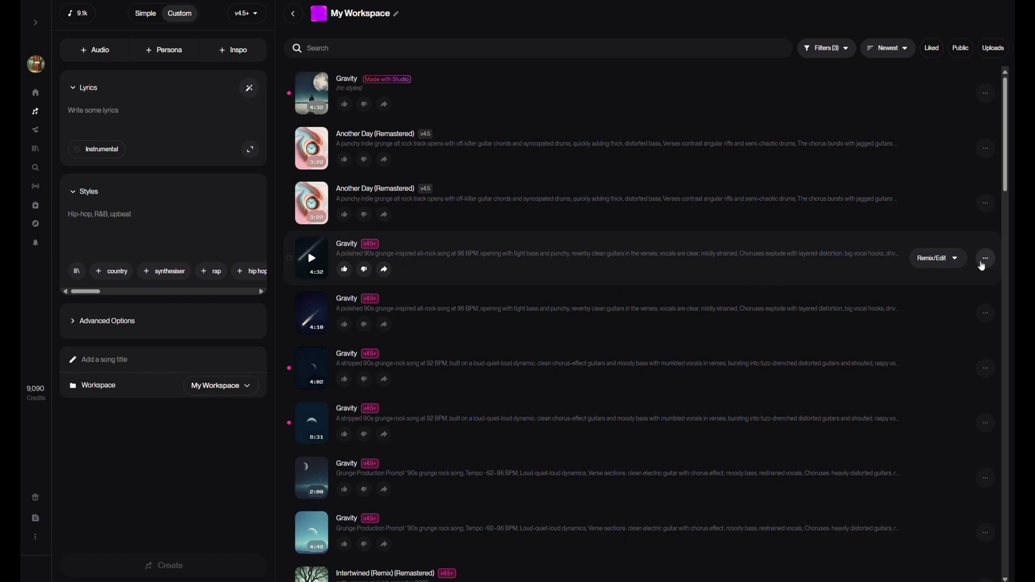
Step: Open Gravity in Studio and toggle the song creation panel and workspace library
click(954, 259)
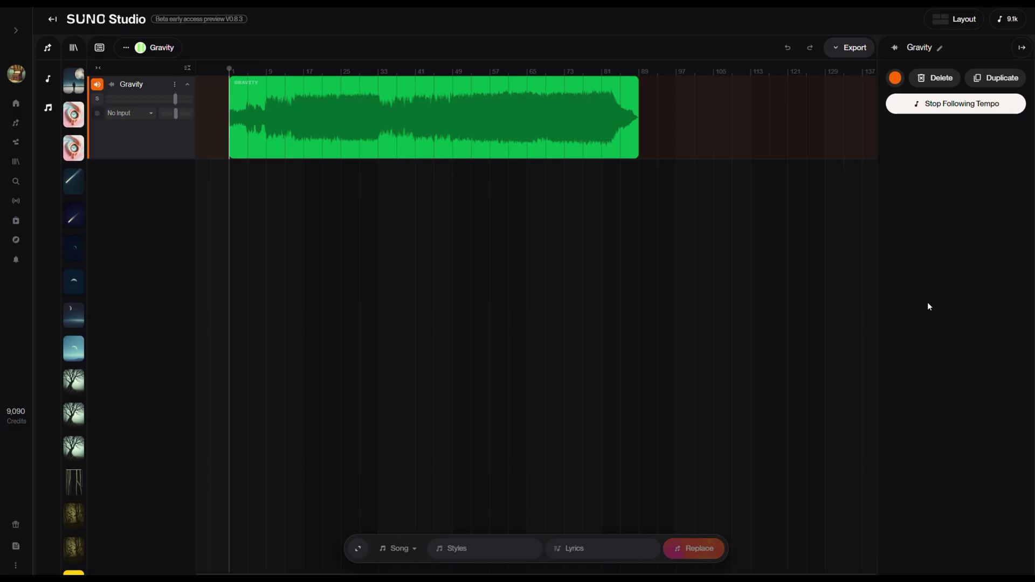
click(47, 50)
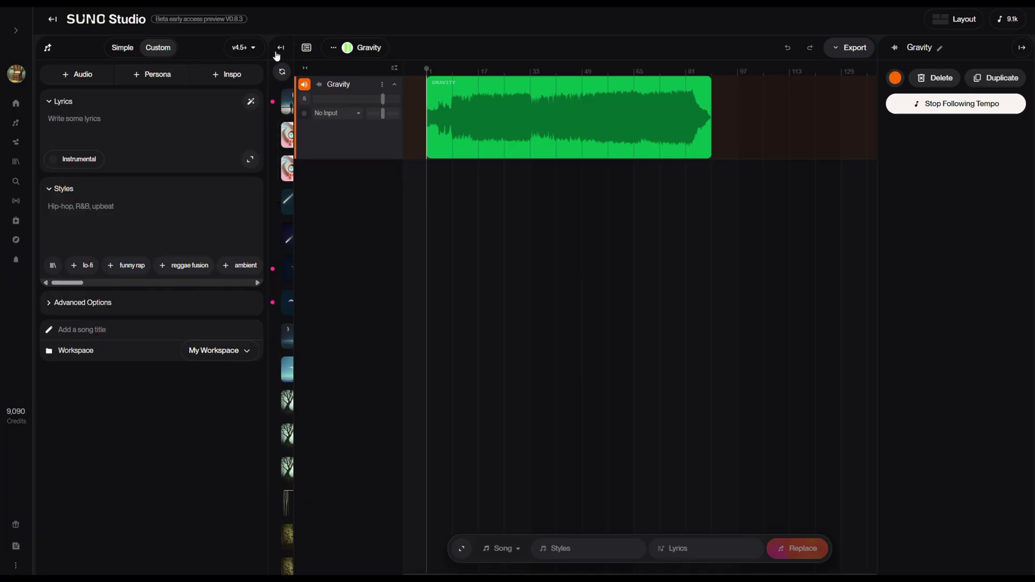
click(277, 53)
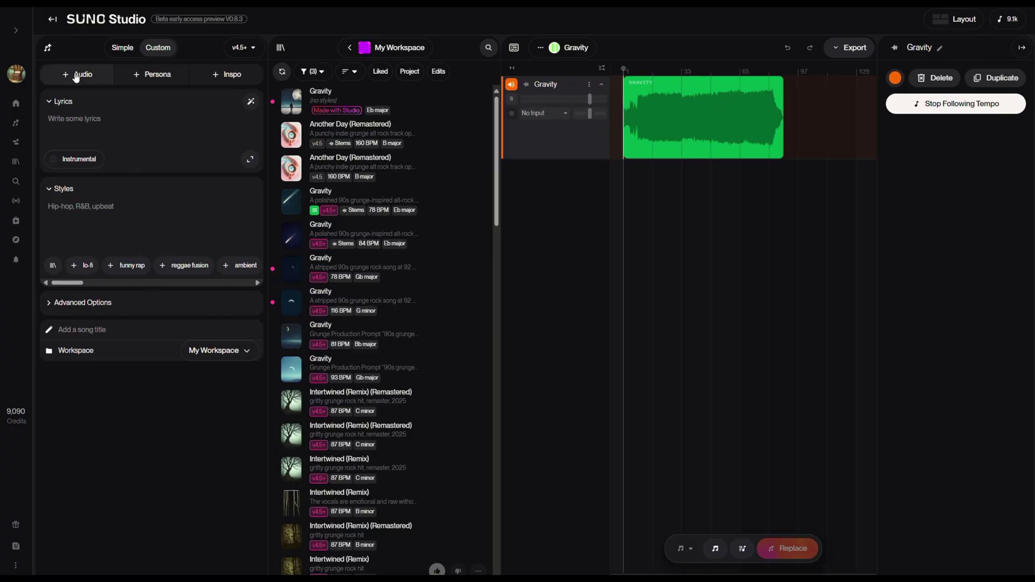
click(48, 48)
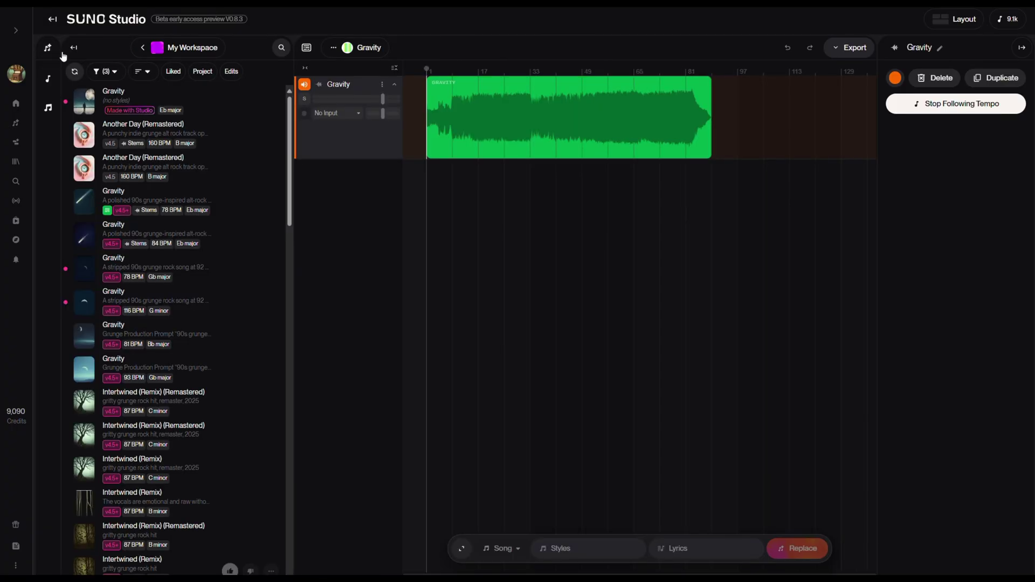
Step: Check the available model versions in the creation panel, then hide the panel
click(46, 51)
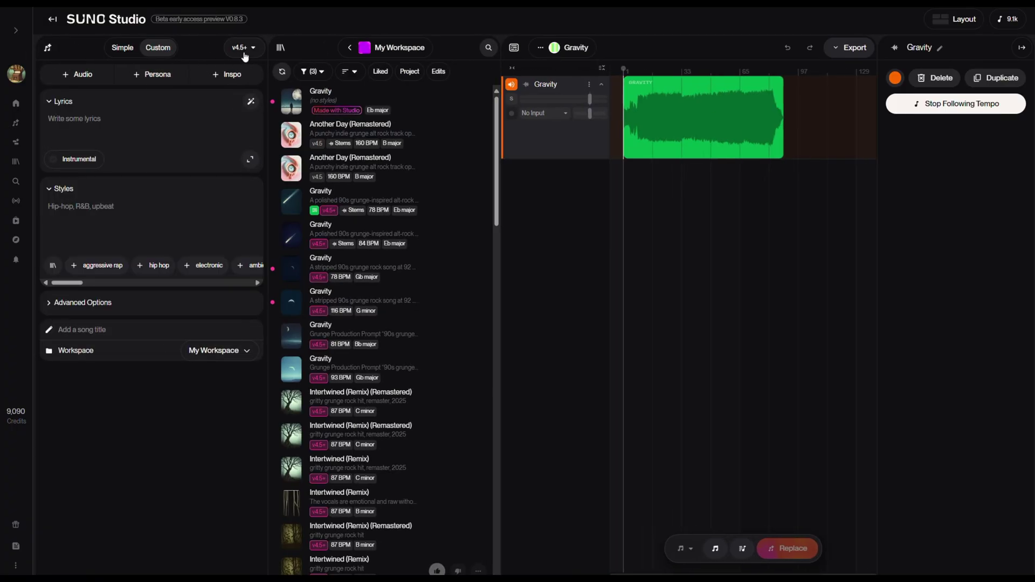
click(244, 49)
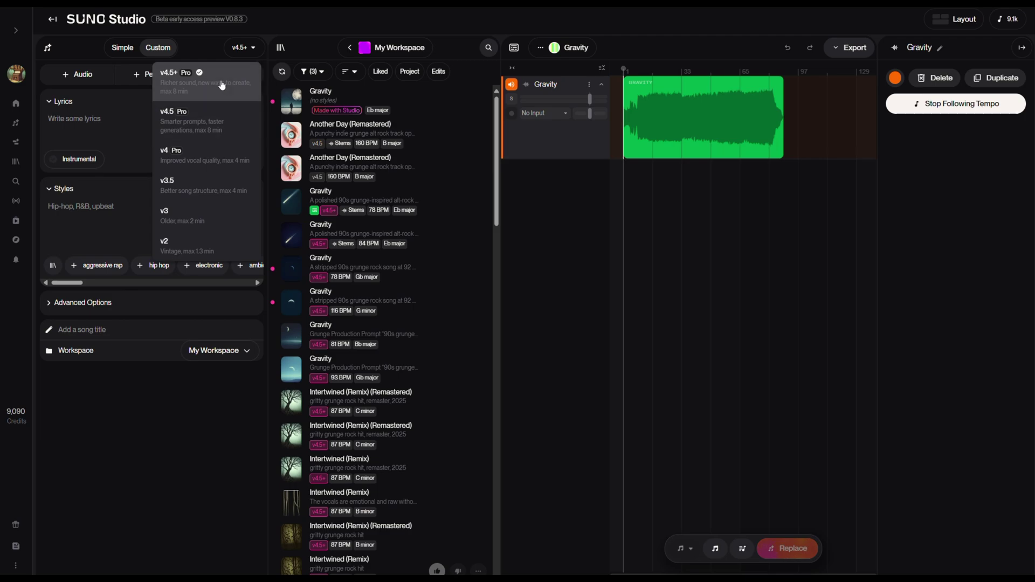
click(49, 51)
click(49, 51)
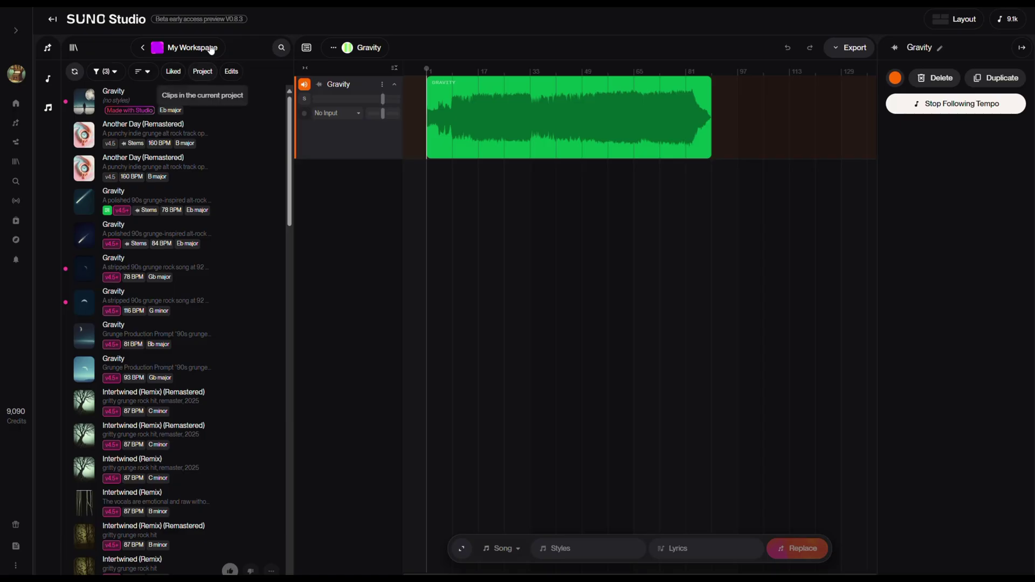
Step: Browse the songs and projects overview and the full song list, then return
click(142, 50)
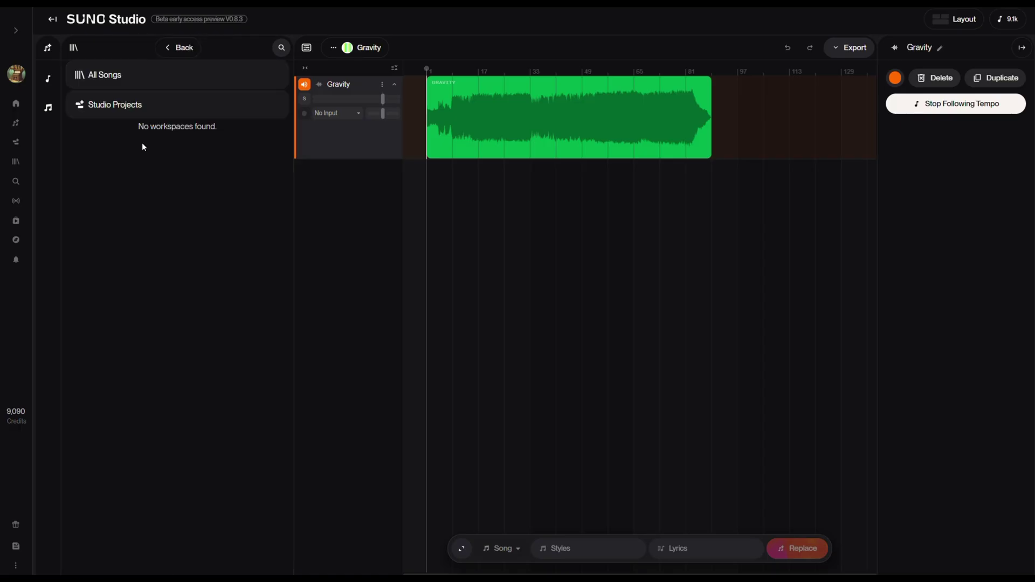
click(85, 77)
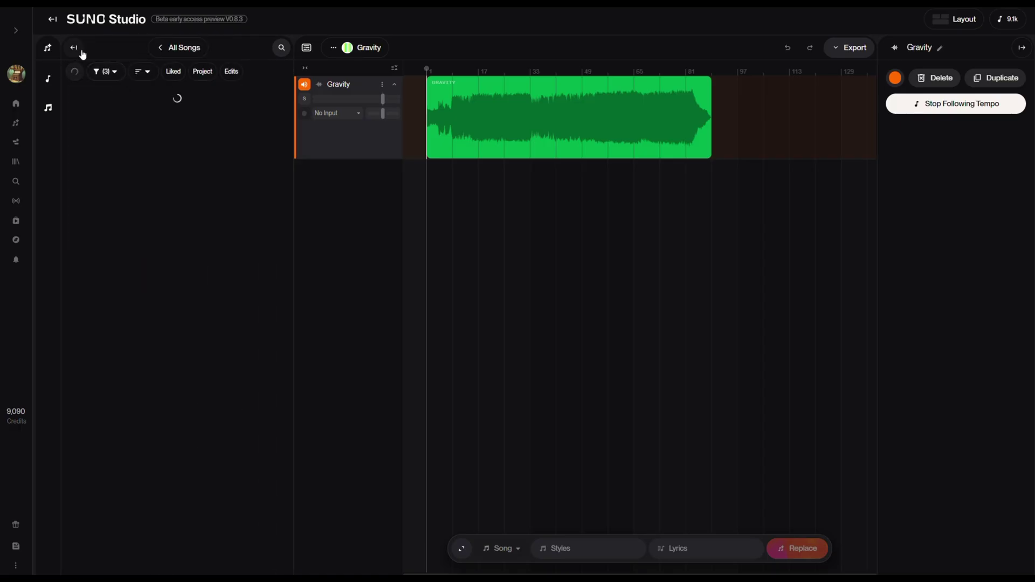
click(161, 48)
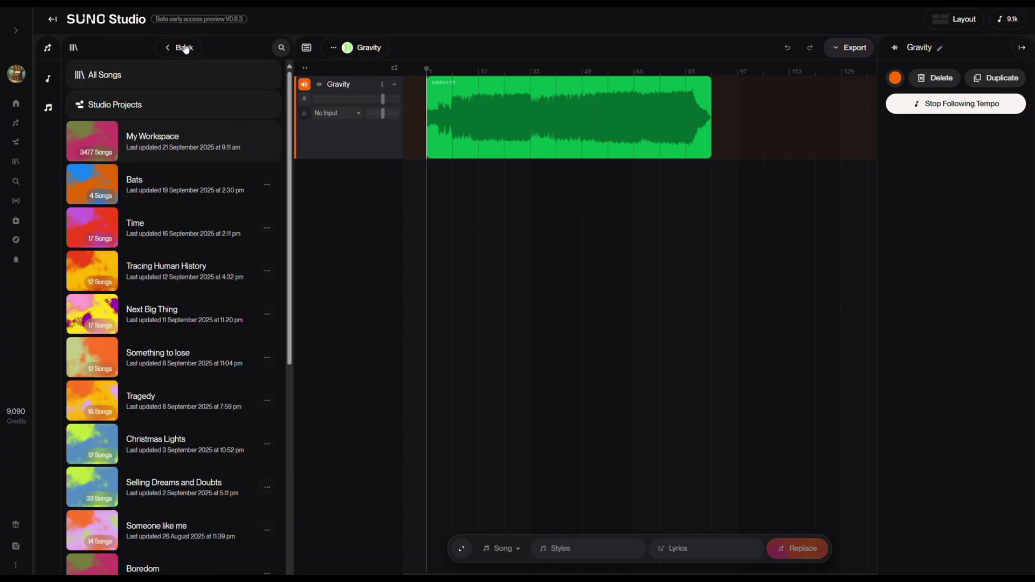
Step: Hide the library and delete the existing Gravity track with its clip
click(79, 47)
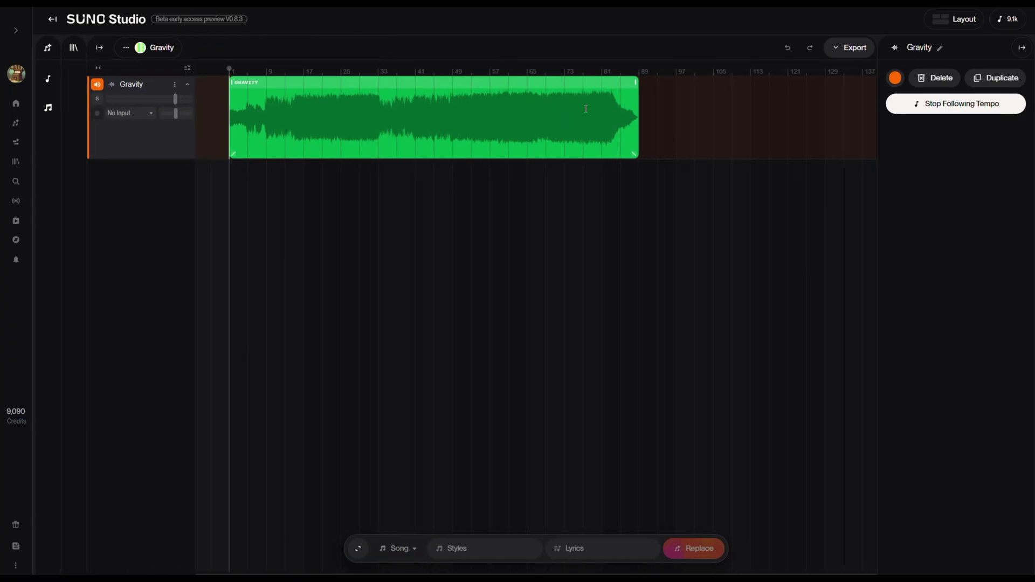
click(174, 85)
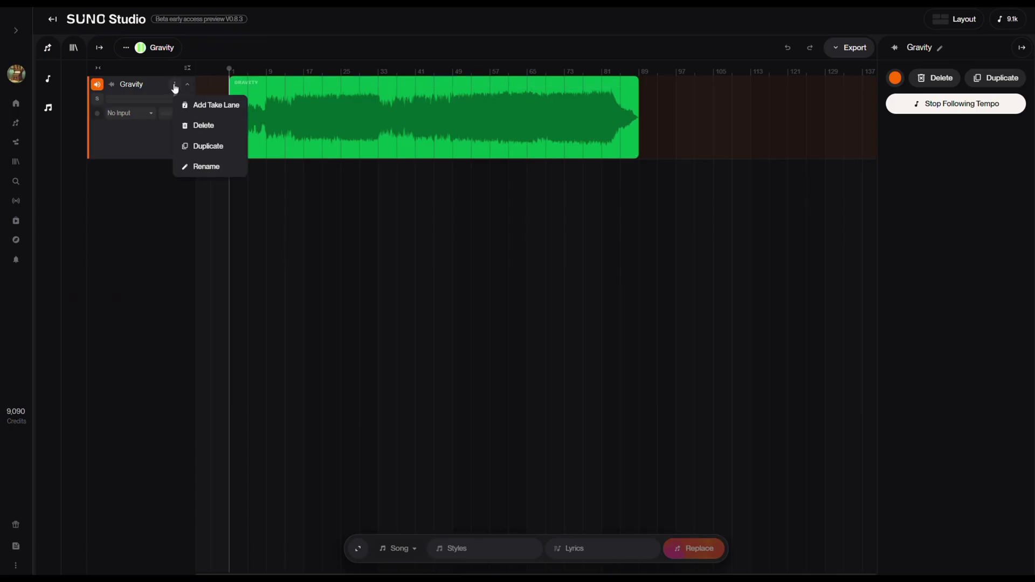
click(218, 128)
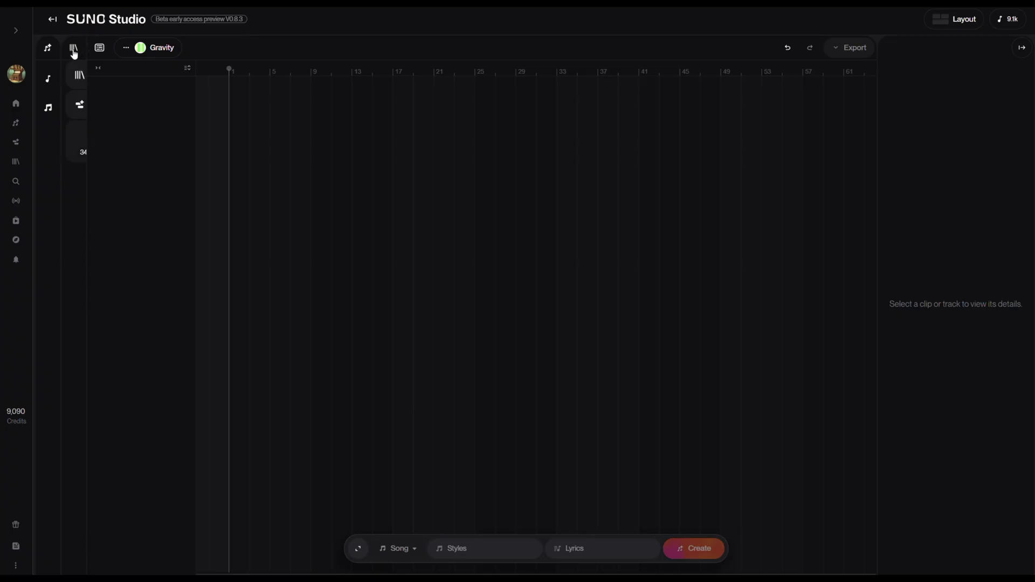
Step: Drag the 78 BPM Gravity song from My Workspace onto the timeline
click(197, 270)
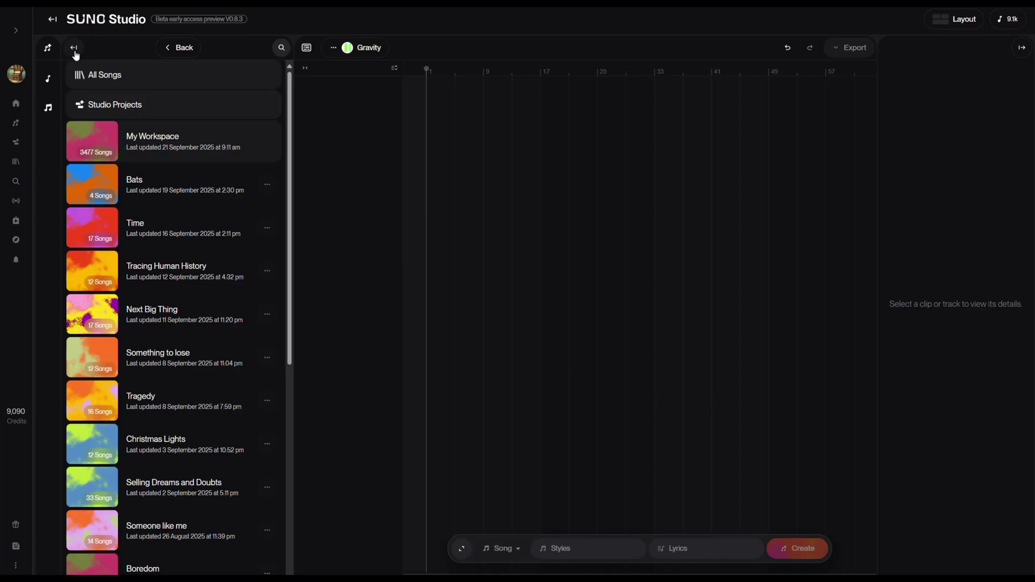
click(162, 141)
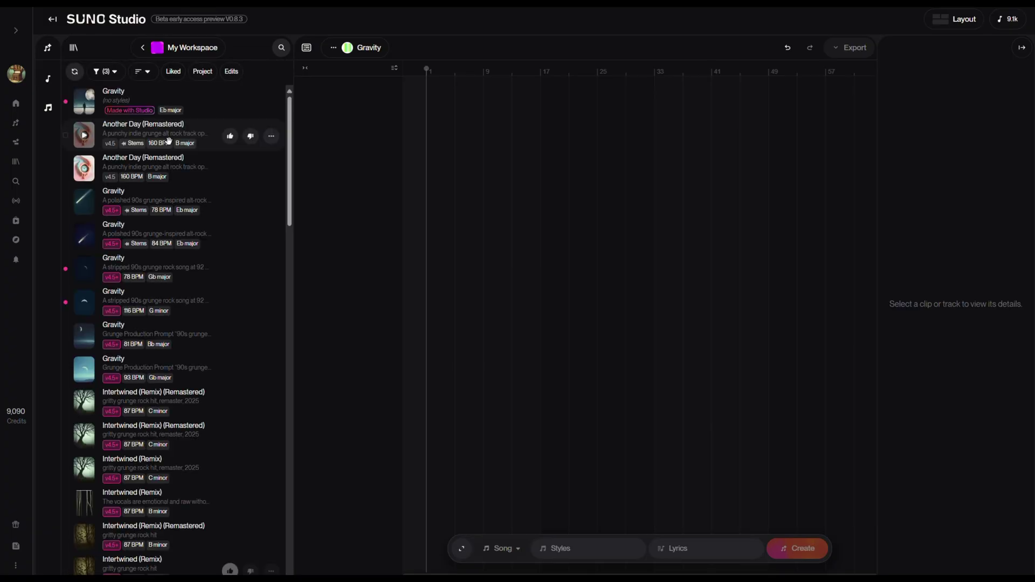
click(172, 200)
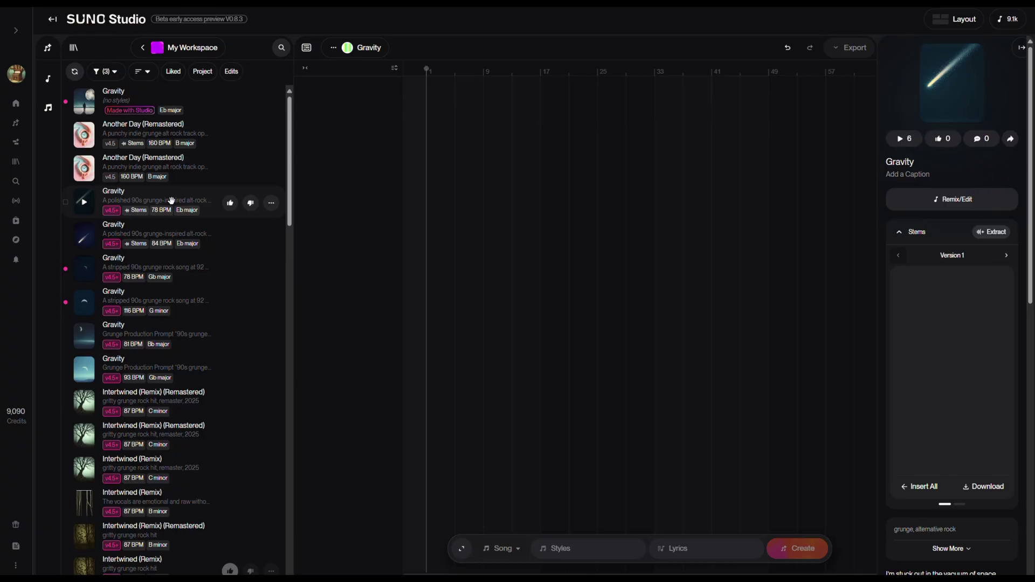
drag(172, 200, 384, 78)
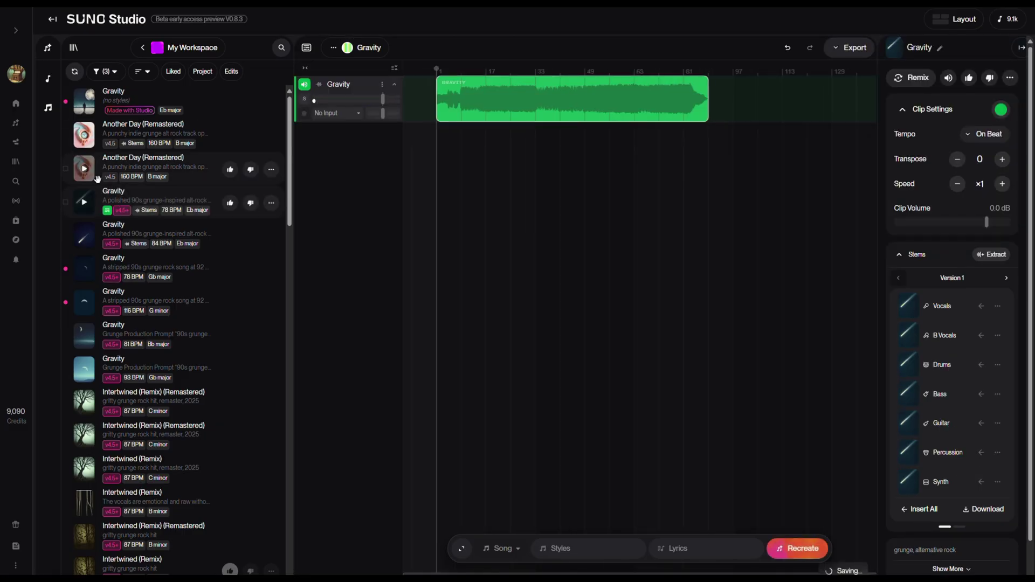
click(75, 49)
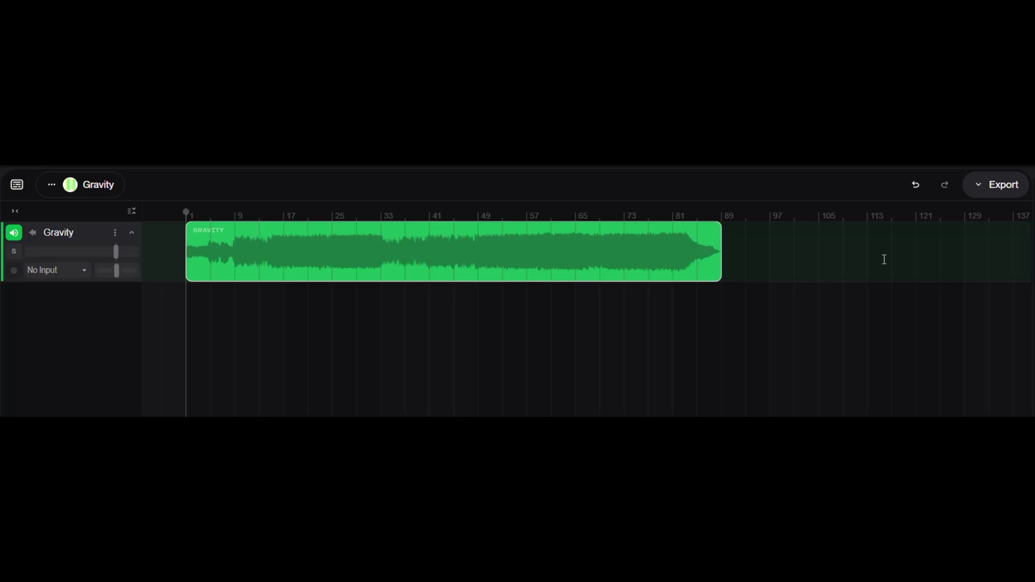
click(780, 269)
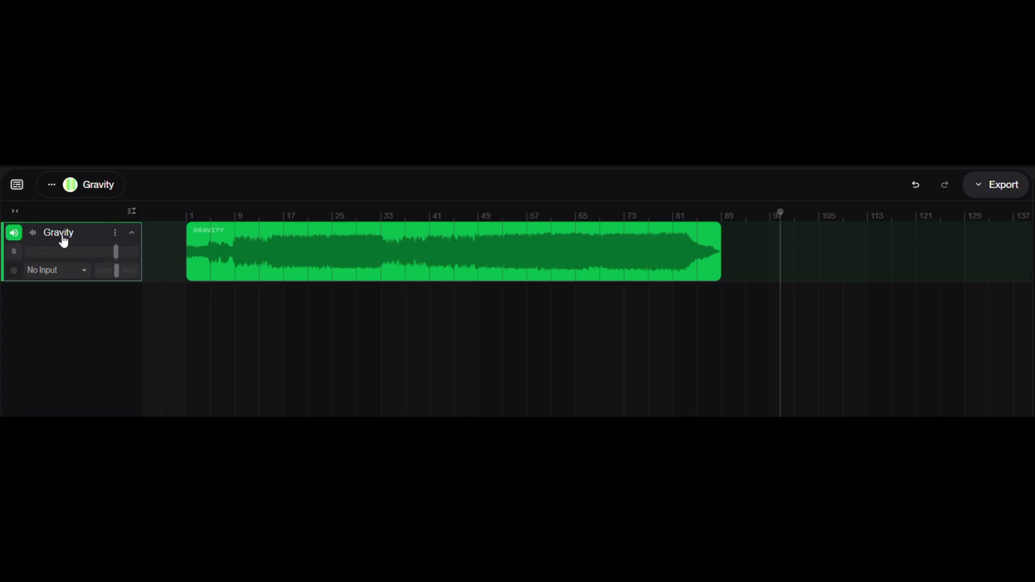
click(115, 233)
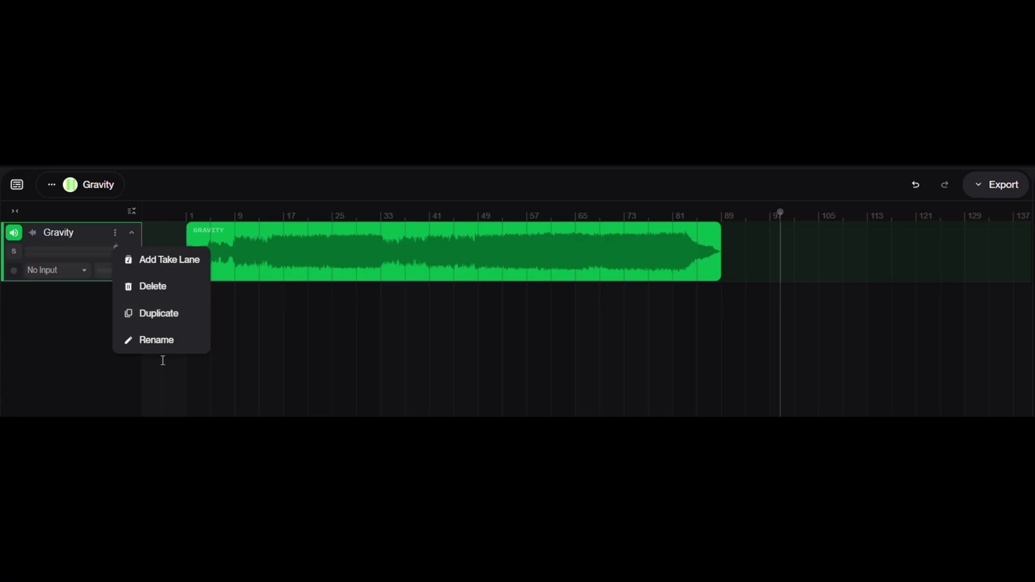
click(170, 314)
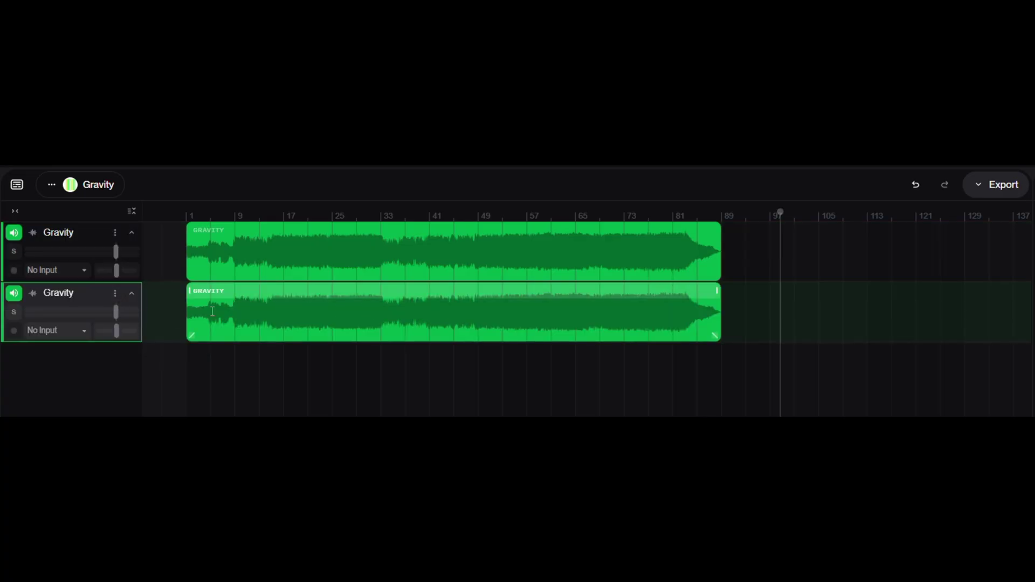
click(115, 294)
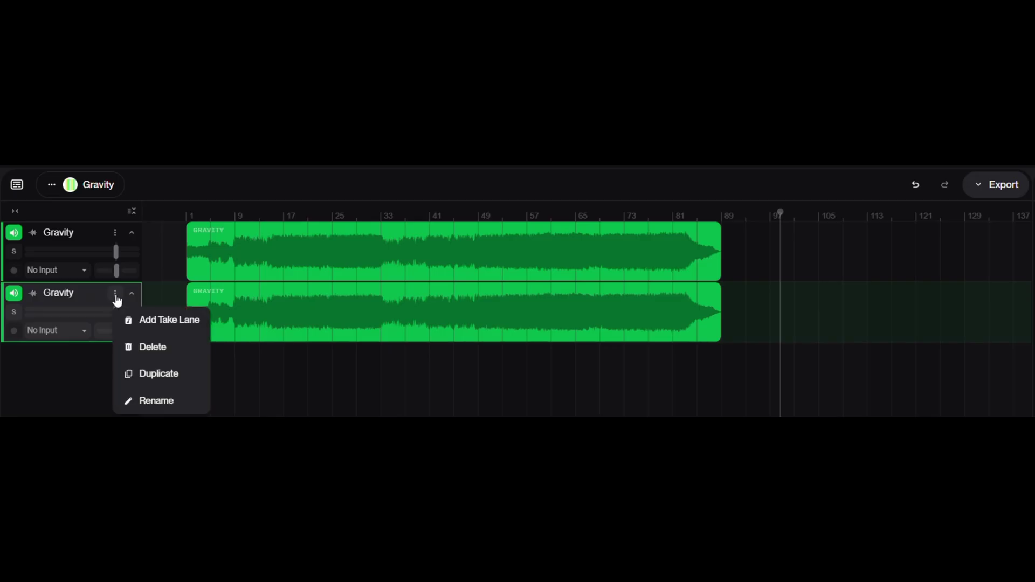
click(153, 348)
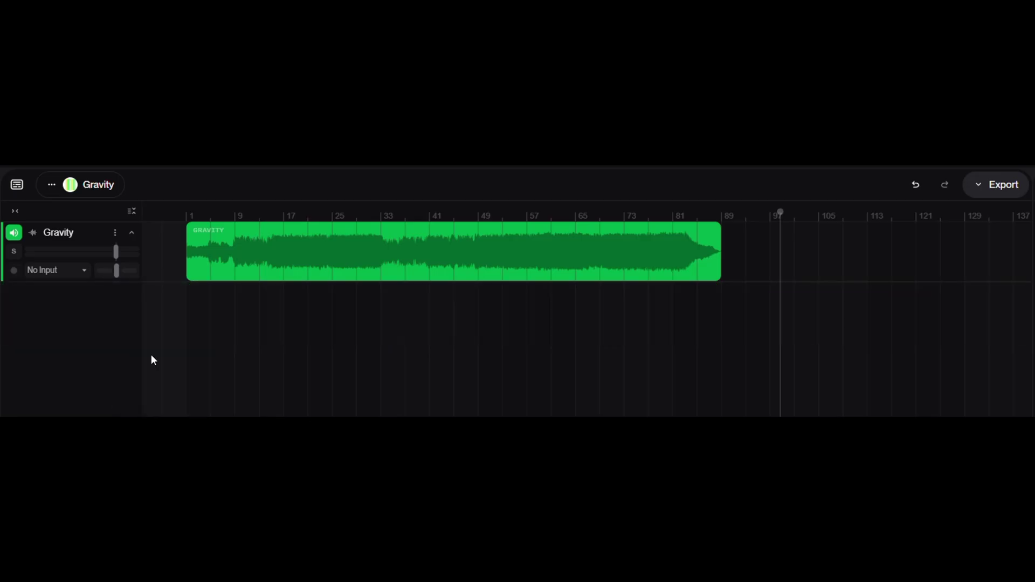
click(62, 275)
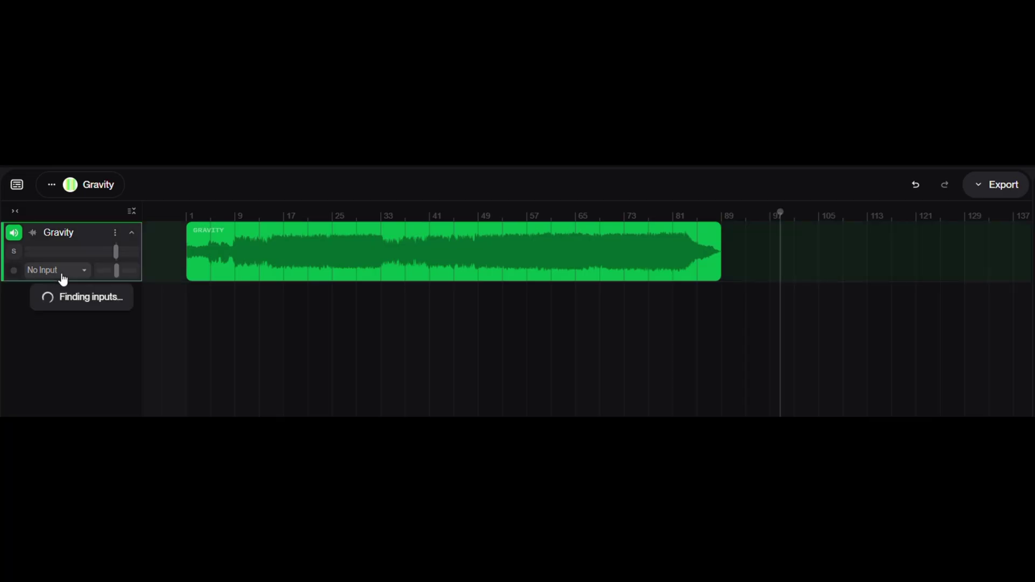
click(95, 276)
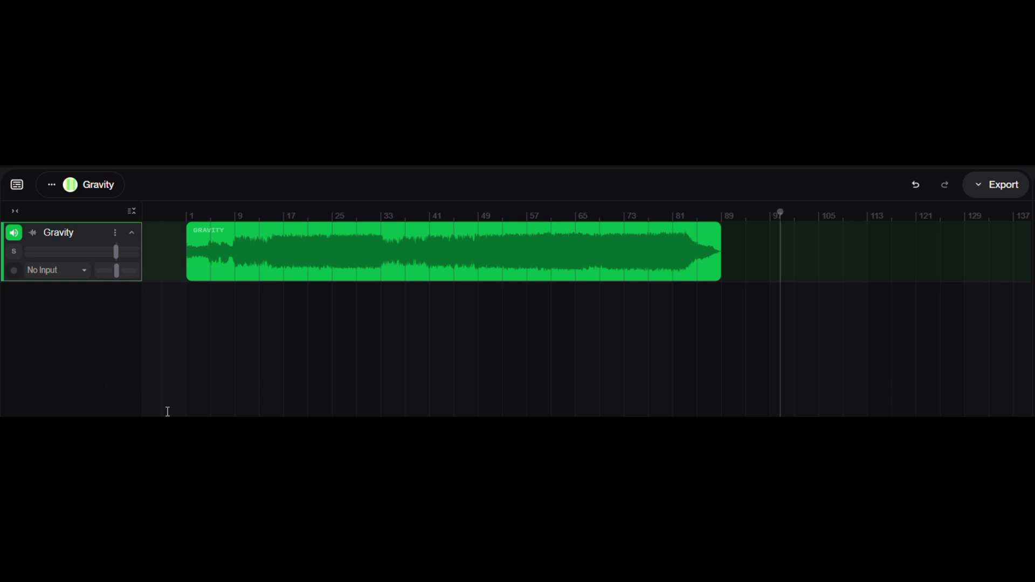
click(134, 214)
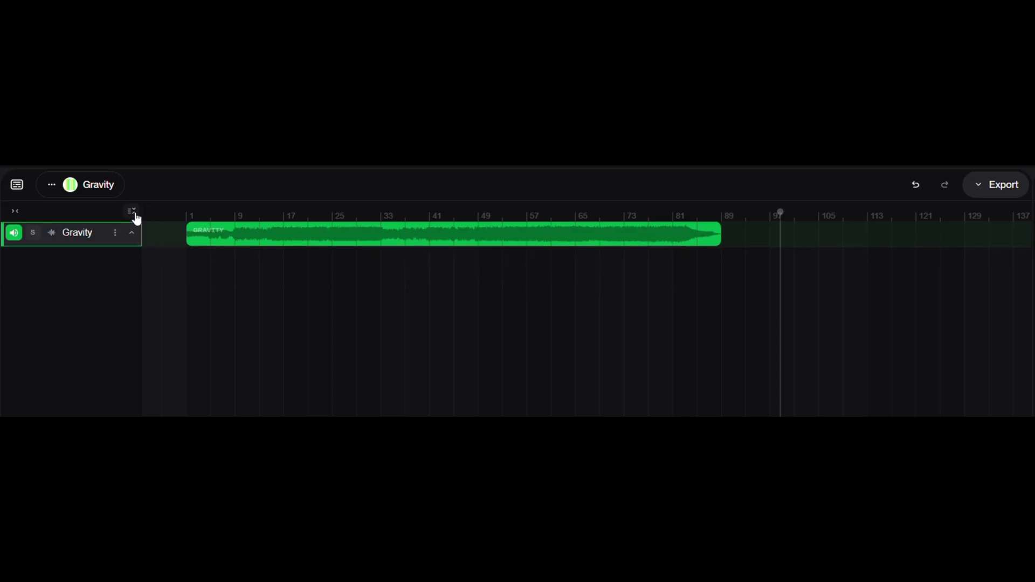
click(134, 215)
click(15, 213)
click(15, 213)
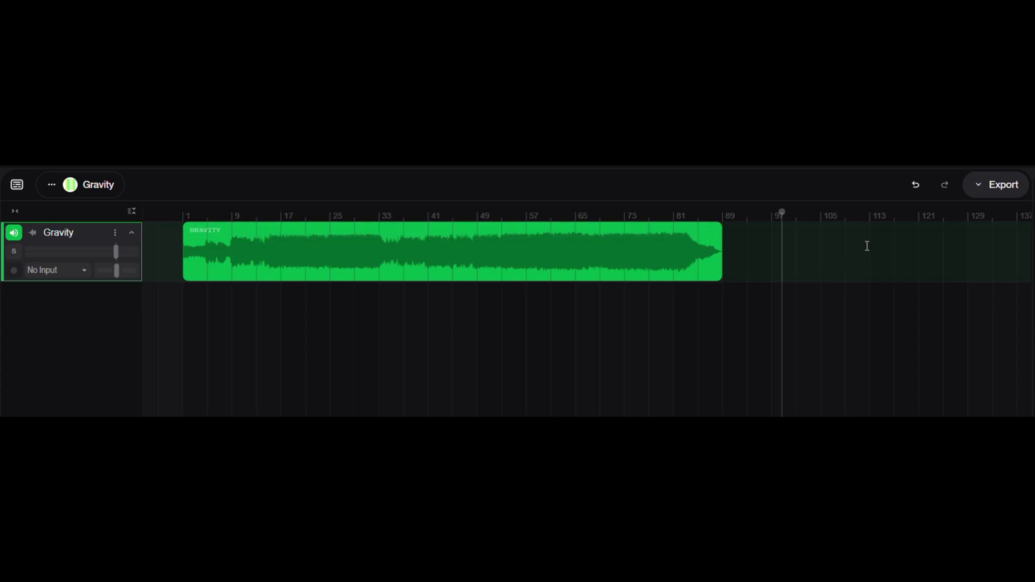
Step: Select bars 65–81 and look at the export choices without exporting
click(1014, 190)
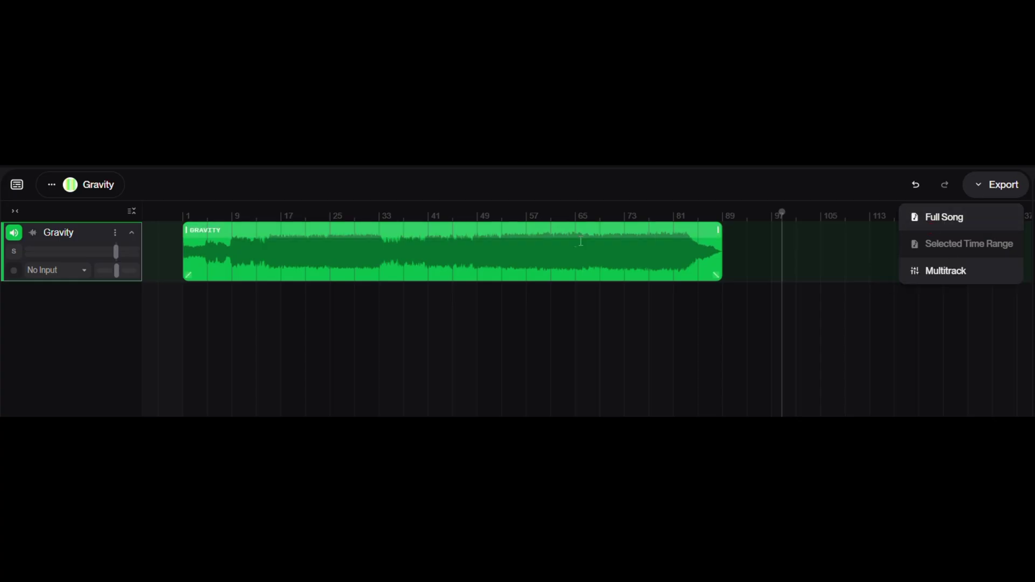
drag(576, 241, 674, 243)
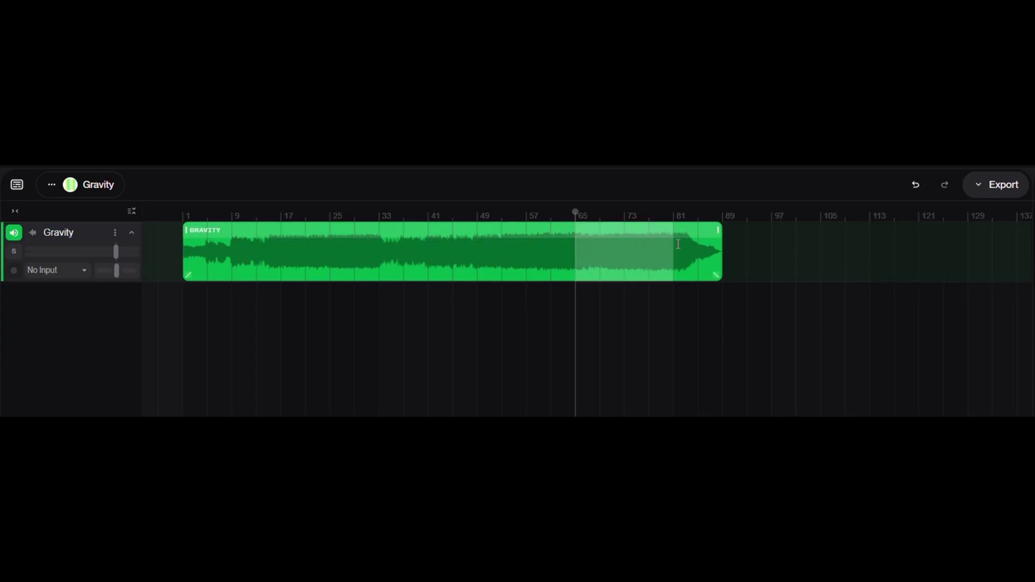
click(986, 196)
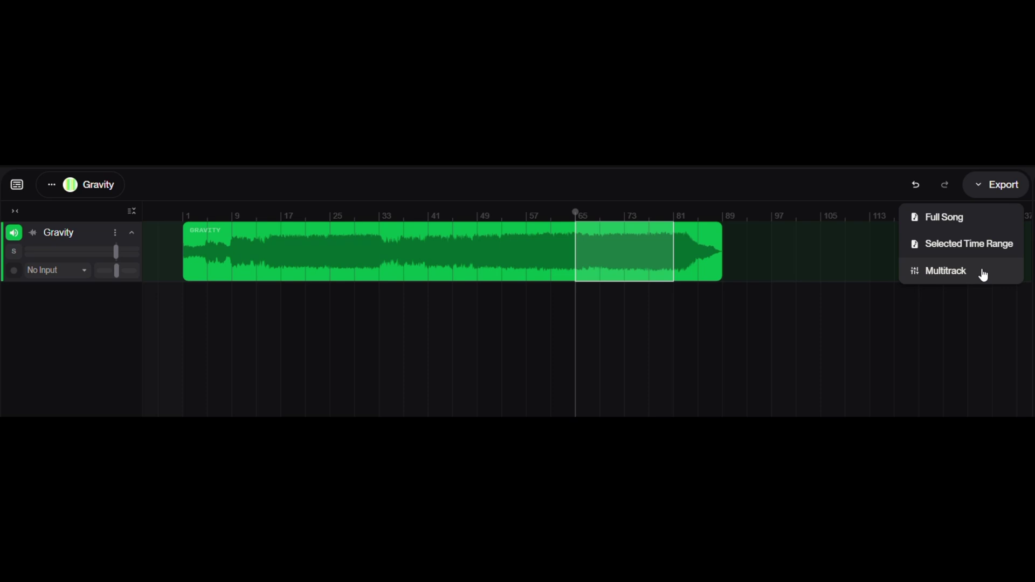
click(855, 317)
click(856, 319)
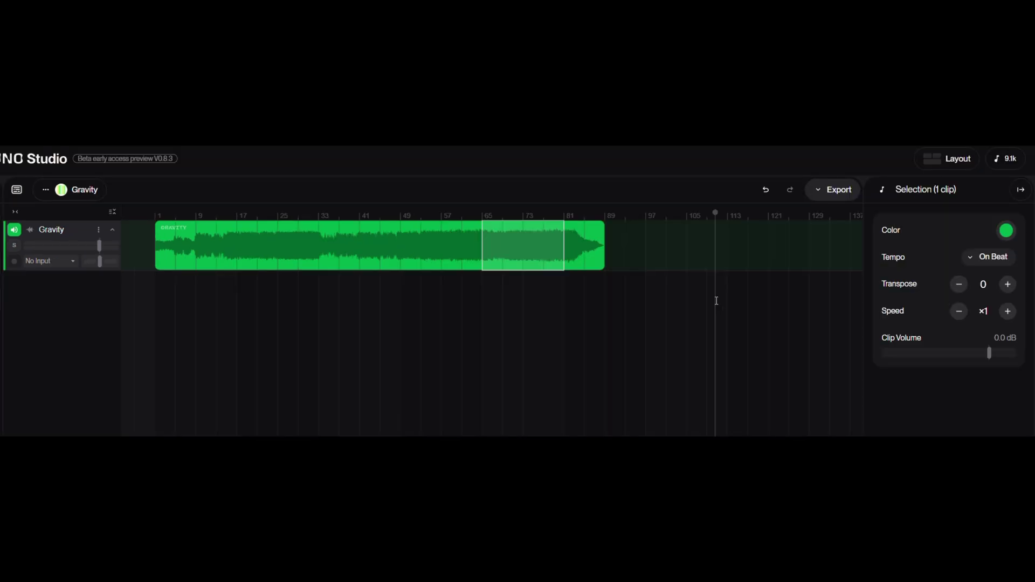
Step: Recolour the Gravity track magenta and close its settings side panel
click(654, 263)
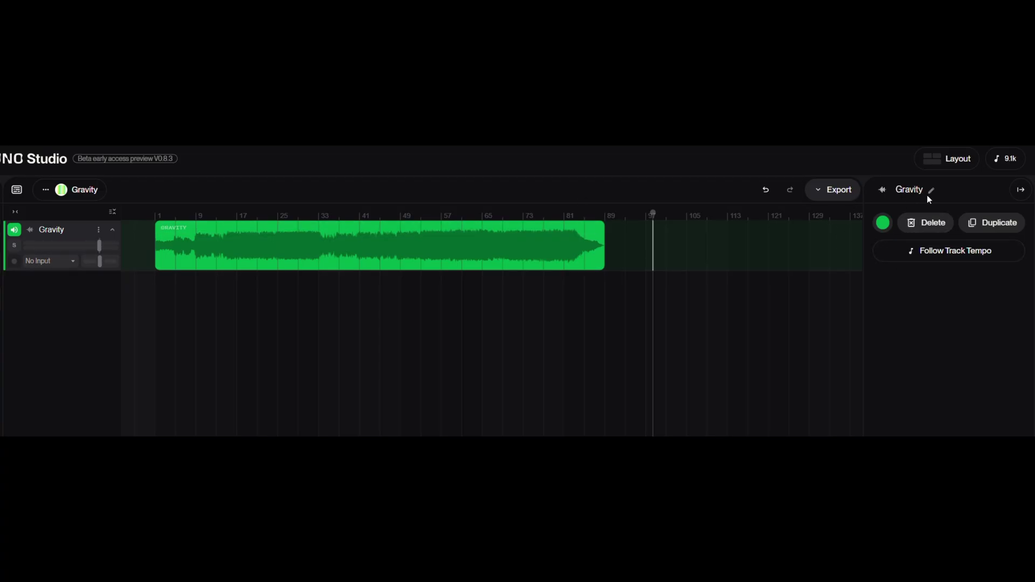
click(885, 224)
click(911, 251)
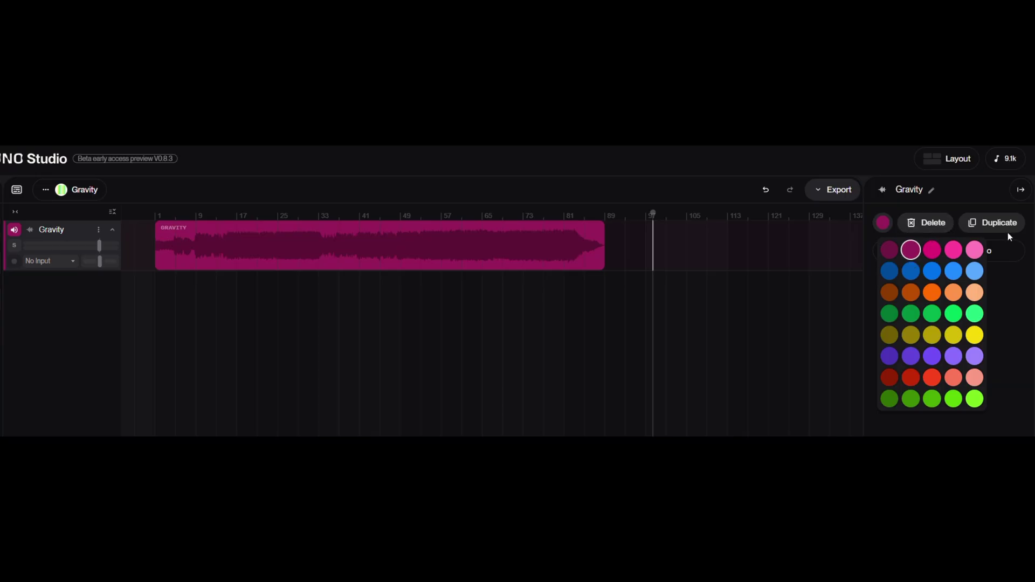
click(1020, 191)
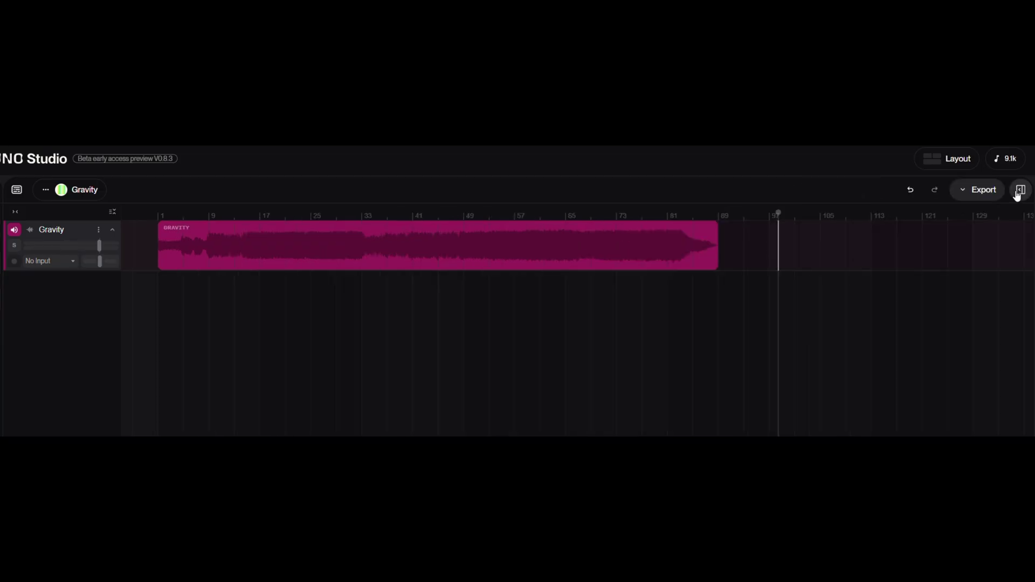
Step: Reopen the track settings panel and try the library-above-timeline layout before switching back
click(1020, 191)
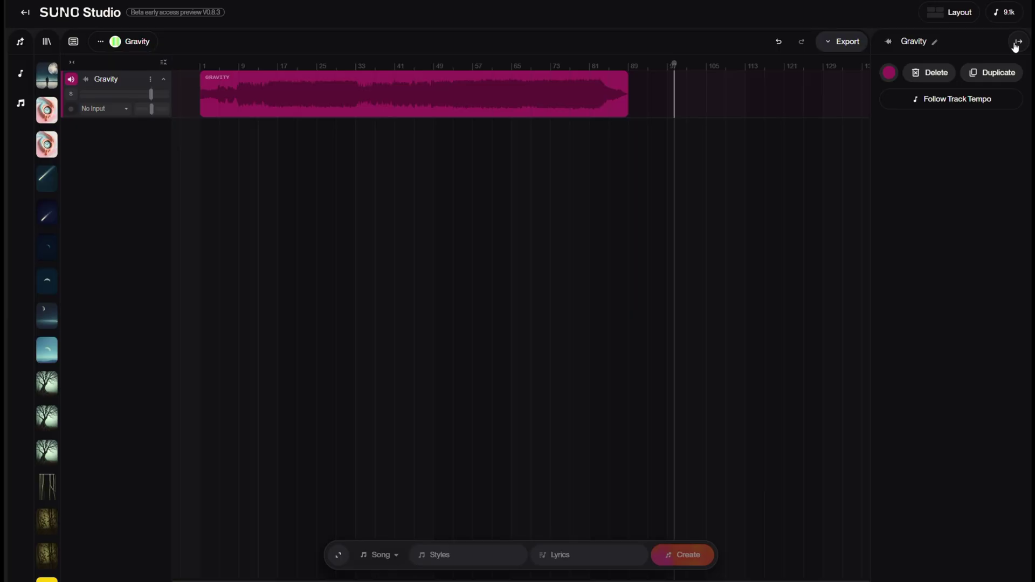
click(947, 13)
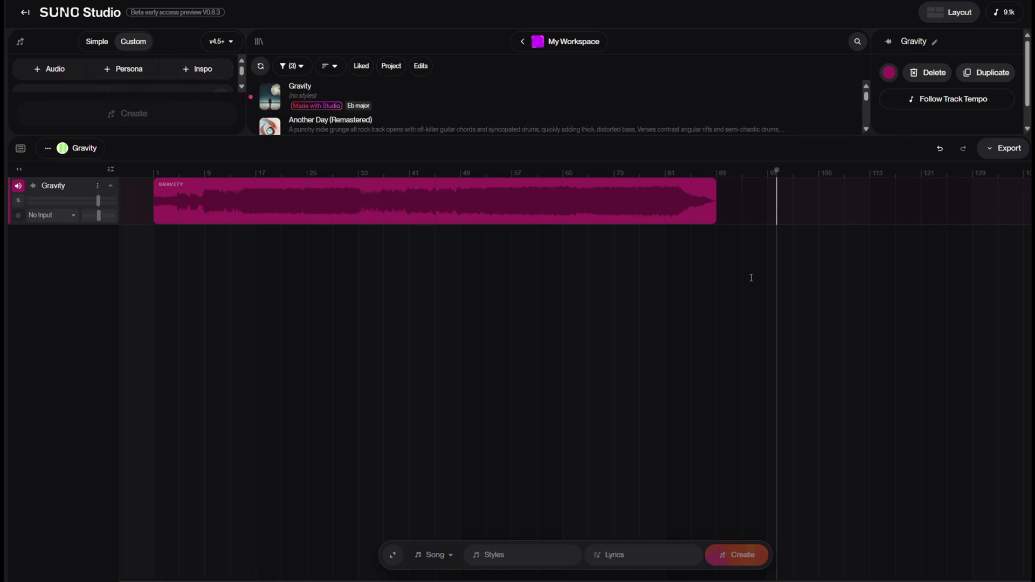
click(949, 13)
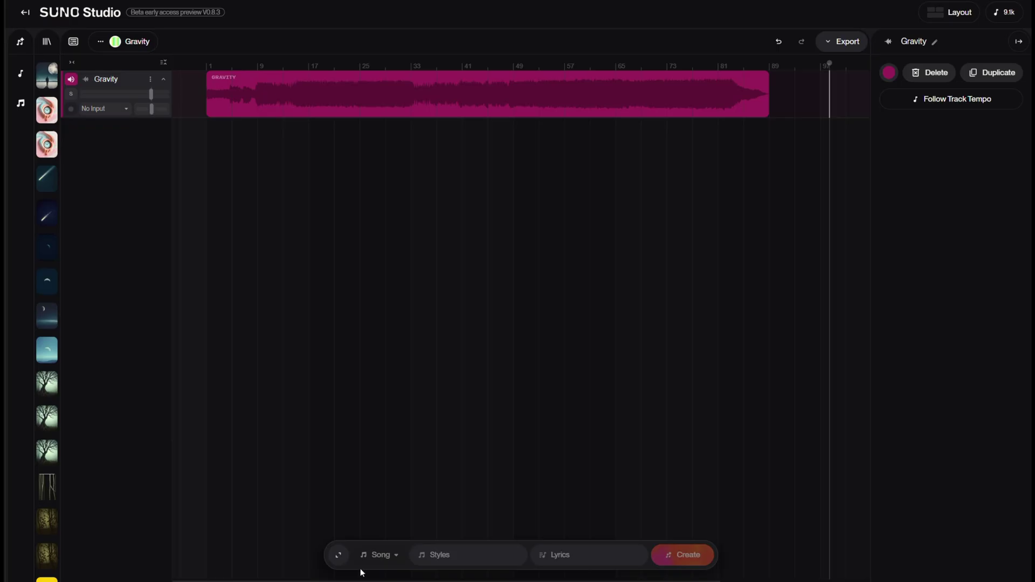
Step: Expand the song creation area and briefly show, then hide, Advanced Options
click(338, 555)
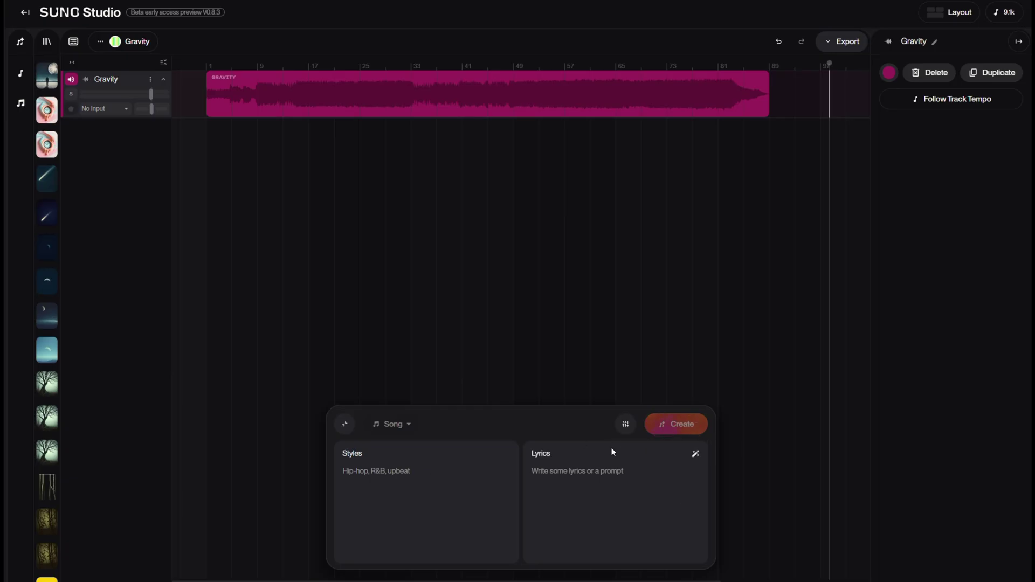
click(620, 430)
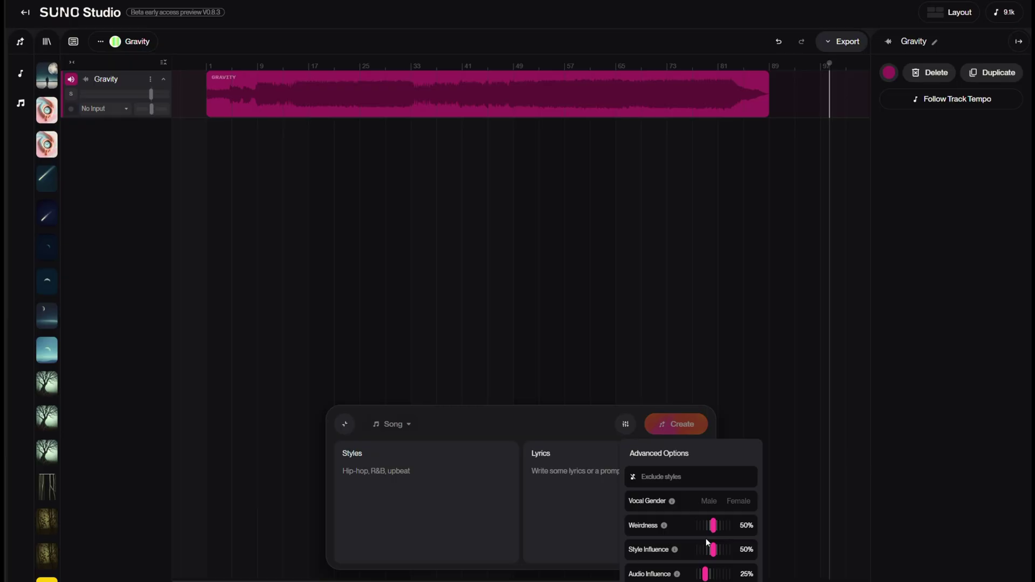
click(626, 425)
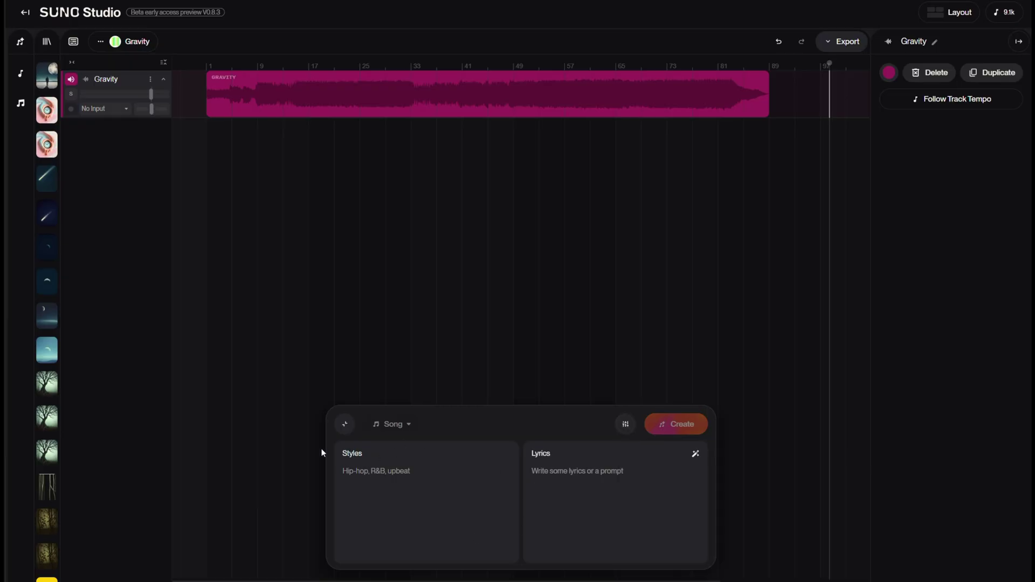
Step: Shrink the creation area to a compact bar and add an empty New Track below Gravity
click(345, 426)
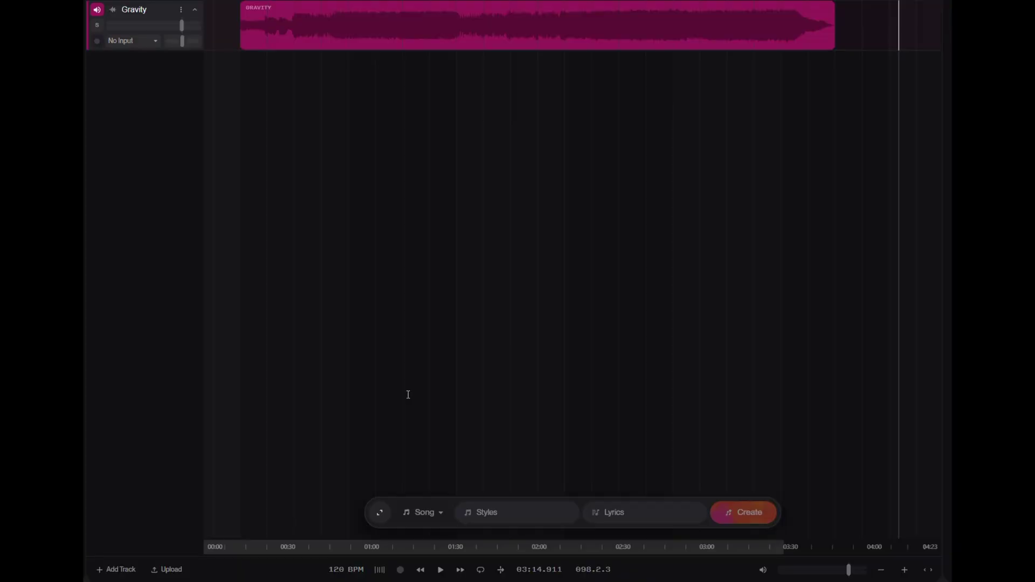
click(122, 573)
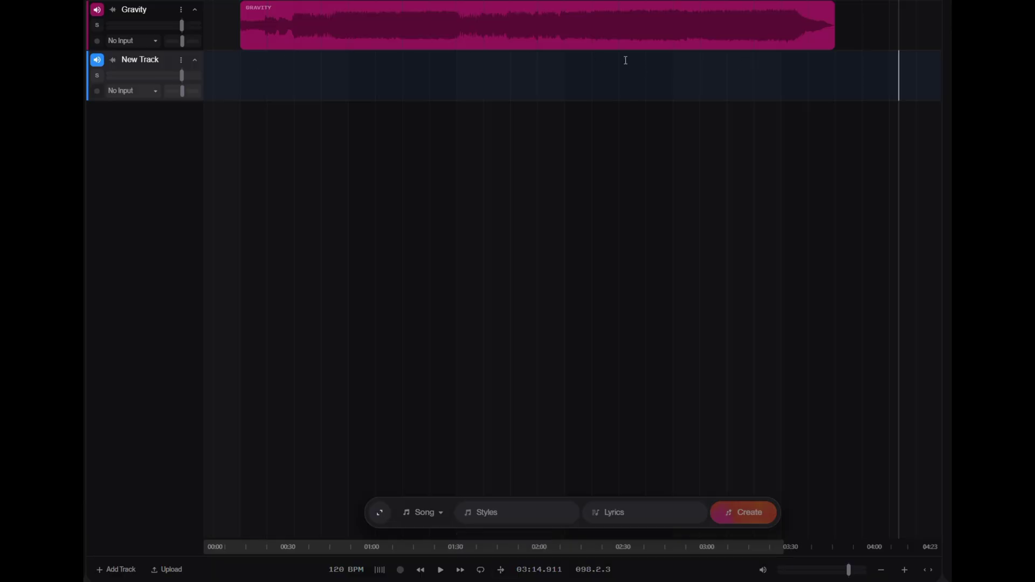
mouse_move(617, 30)
click(554, 40)
click(576, 25)
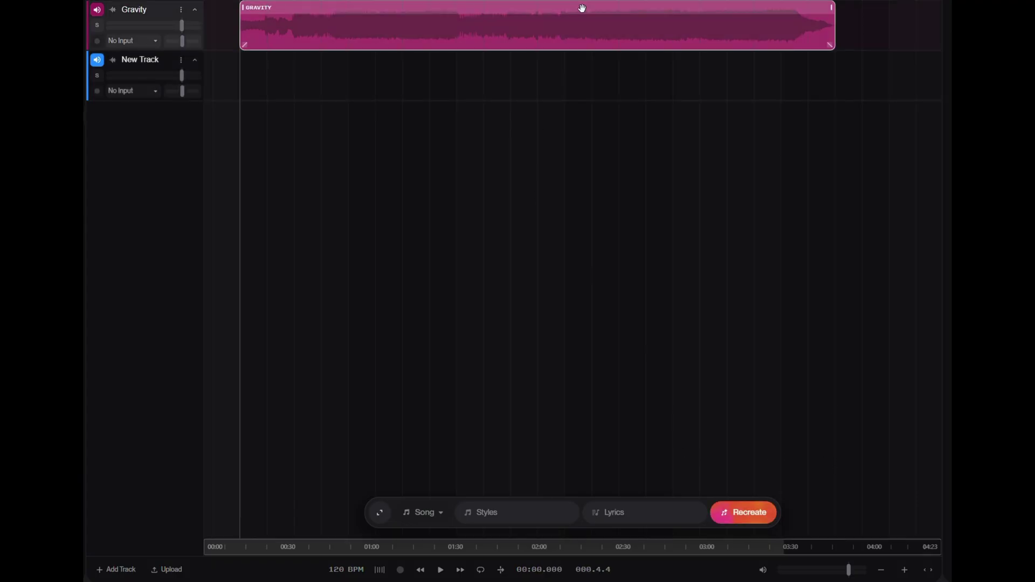
click(906, 570)
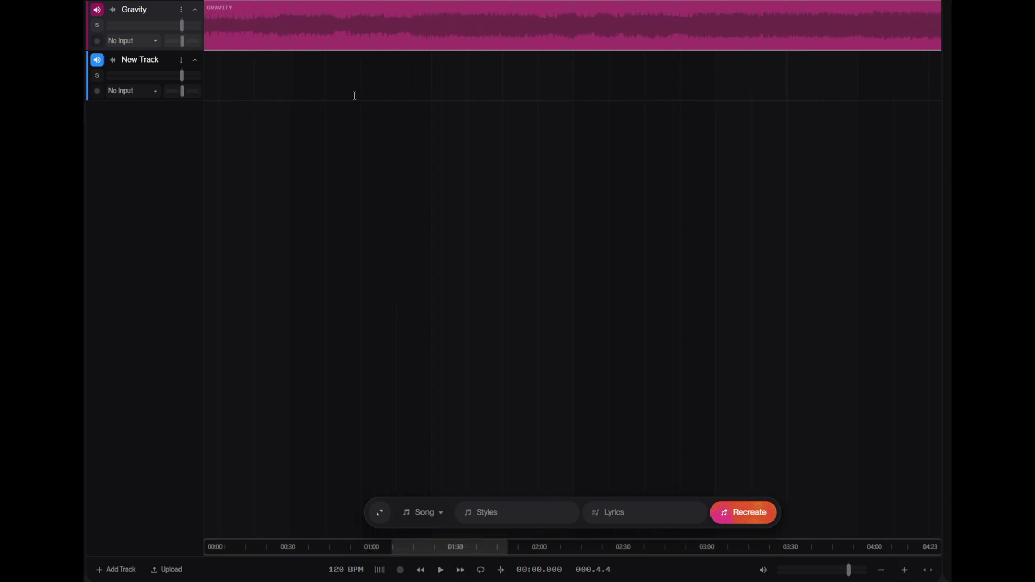
click(440, 570)
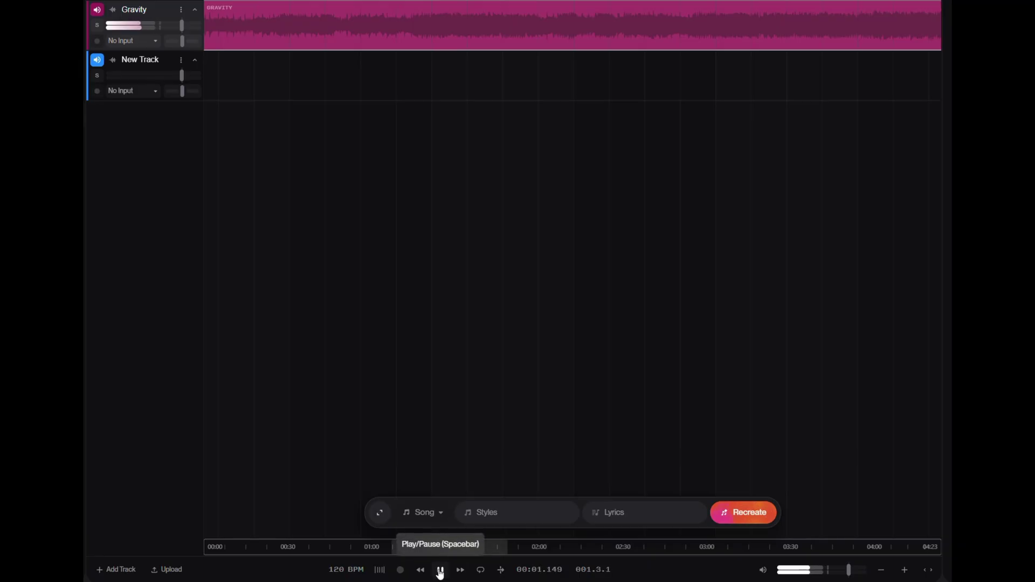
click(502, 570)
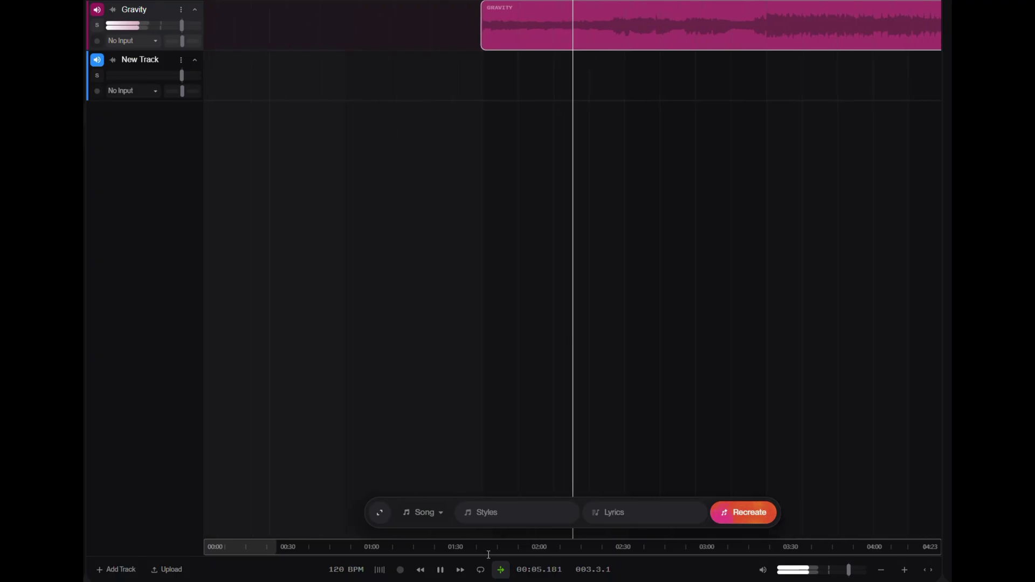
click(441, 571)
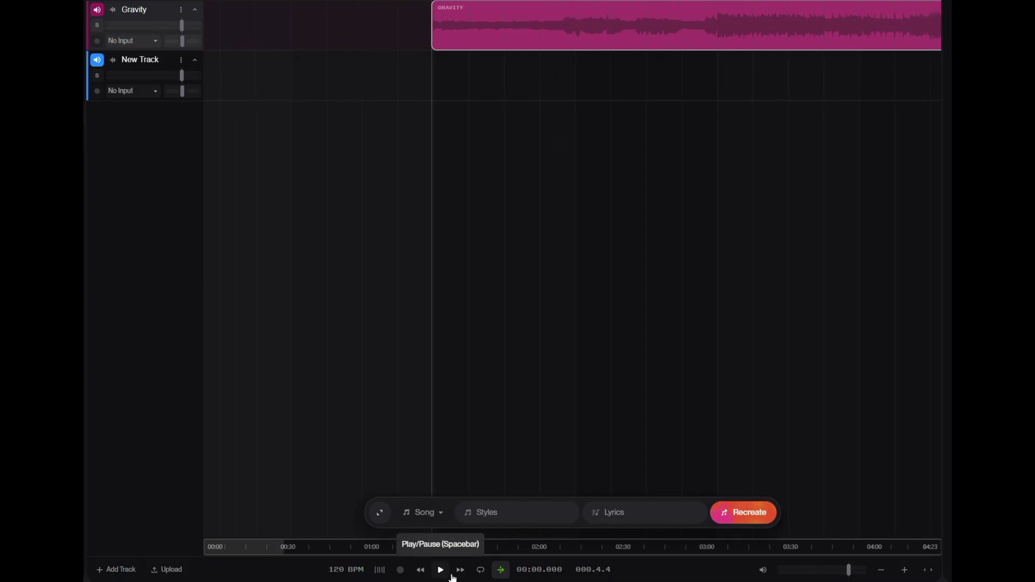
click(504, 572)
click(927, 572)
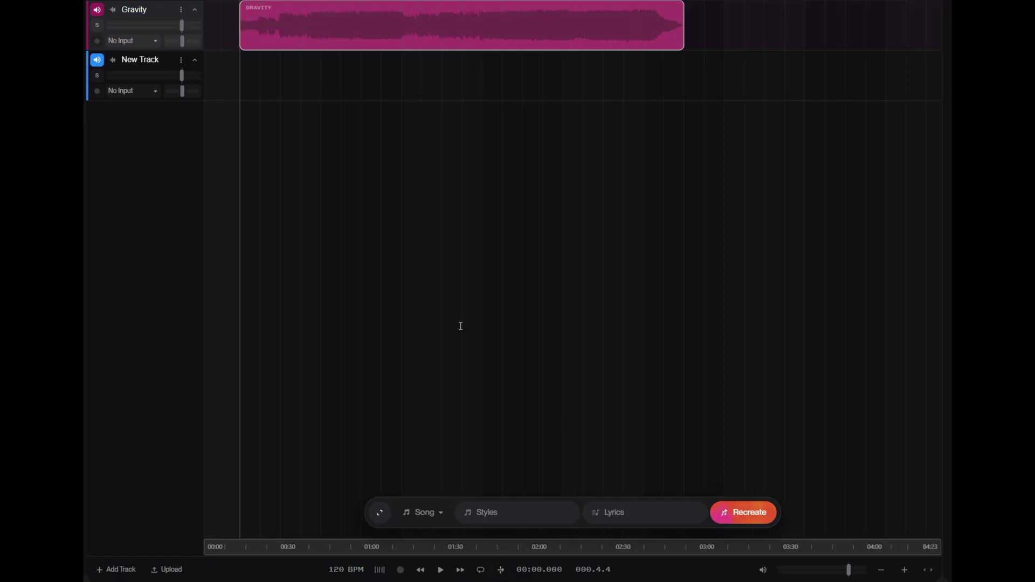
Step: Remove the New Track via its options menu and collapse Gravity's Stems section
click(182, 60)
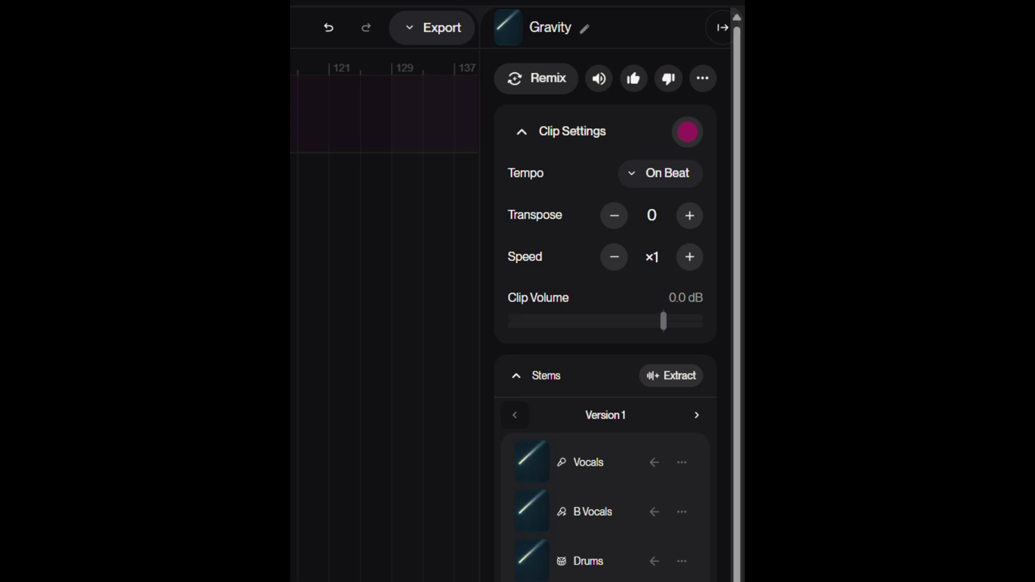
click(529, 378)
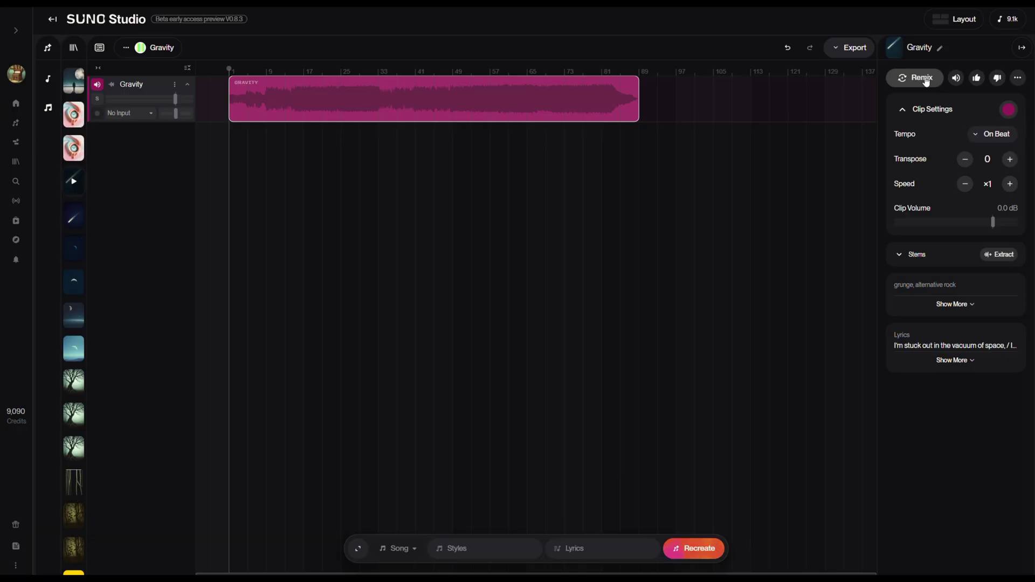
click(1019, 79)
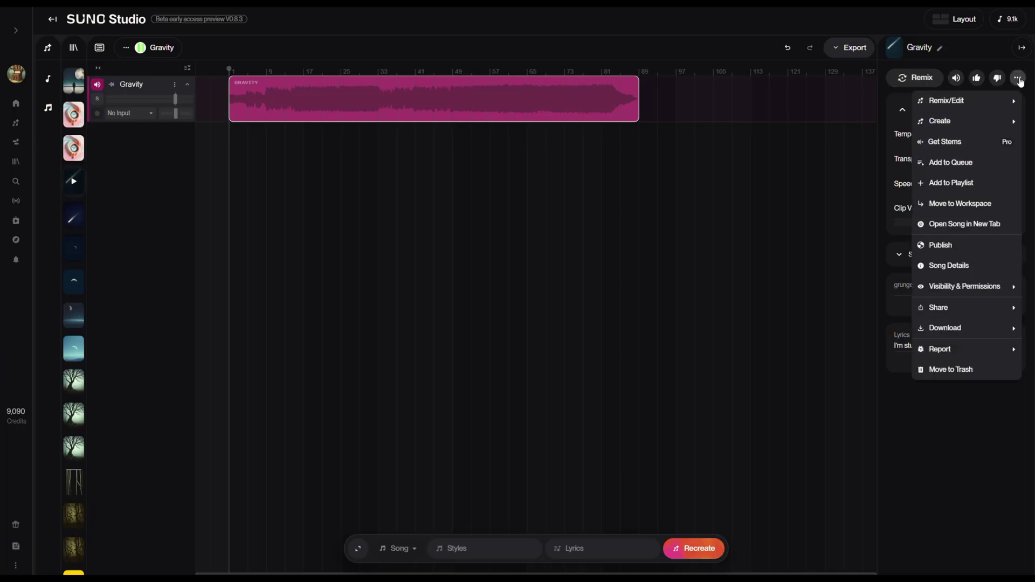
mouse_move(952, 307)
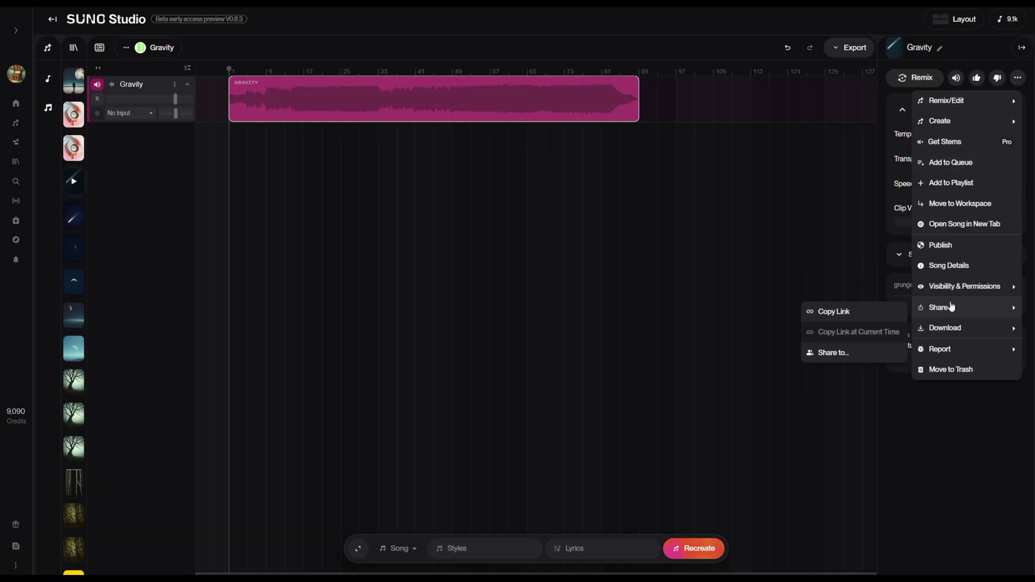
click(1018, 78)
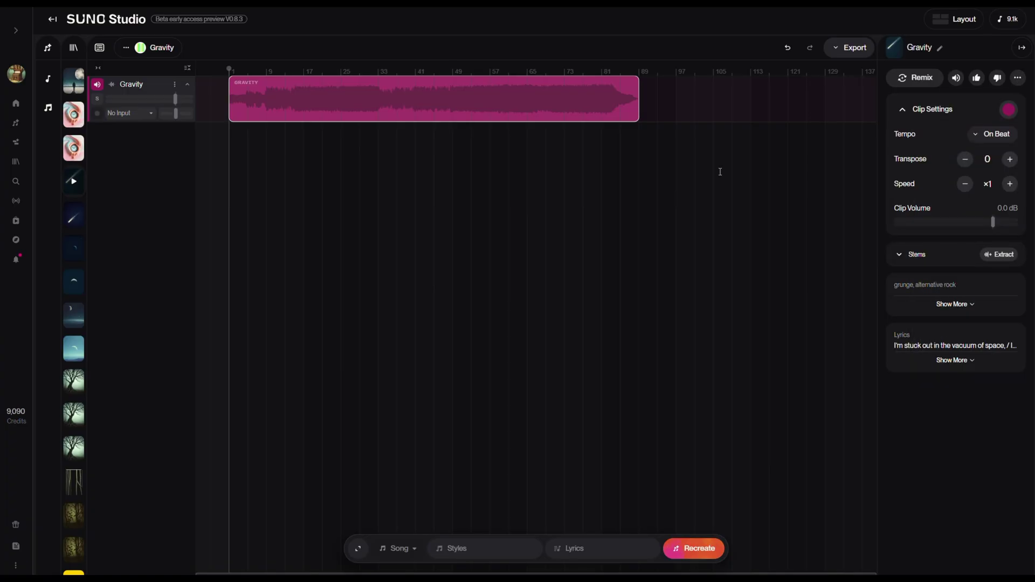
Step: Keep Gravity's tempo mode at On Beat and expand its full 96 BPM grunge style description
click(994, 134)
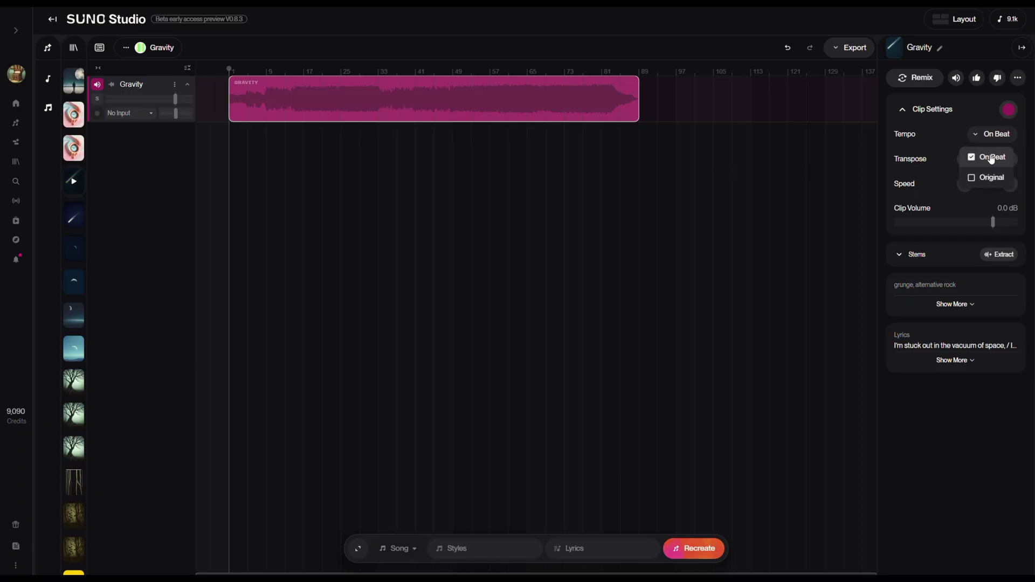
click(991, 157)
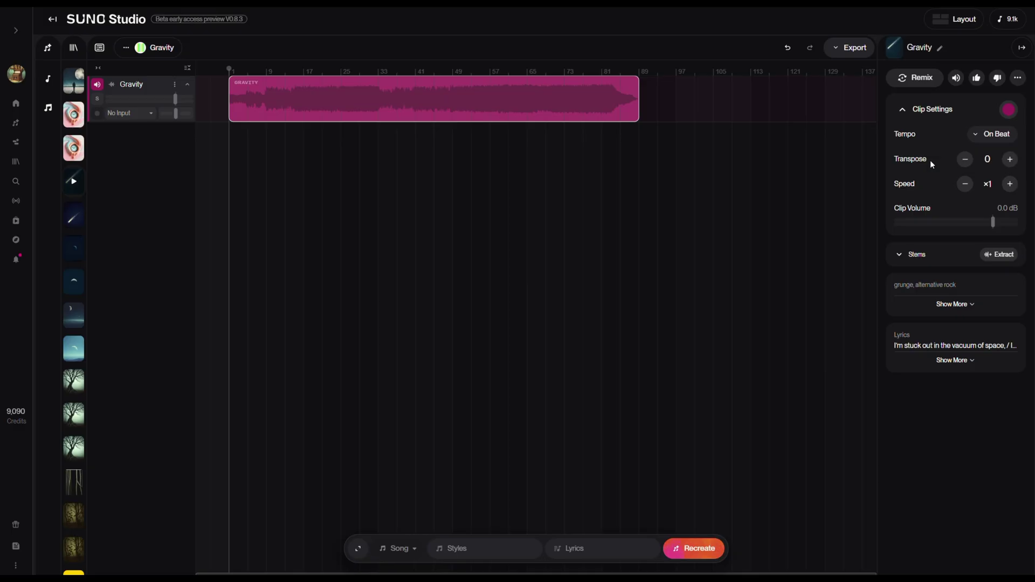
drag(930, 160, 894, 160)
click(930, 174)
click(969, 306)
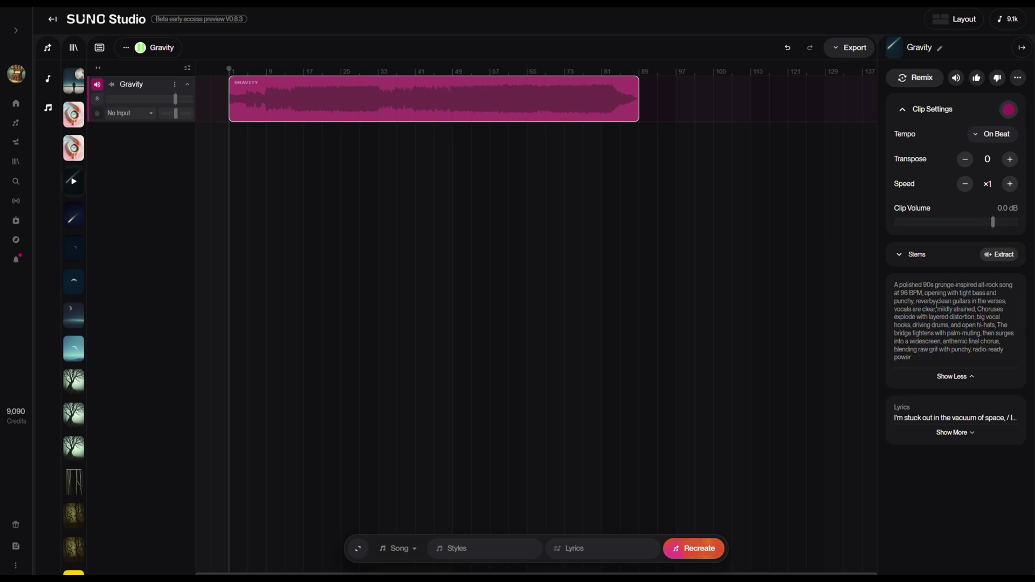
click(961, 434)
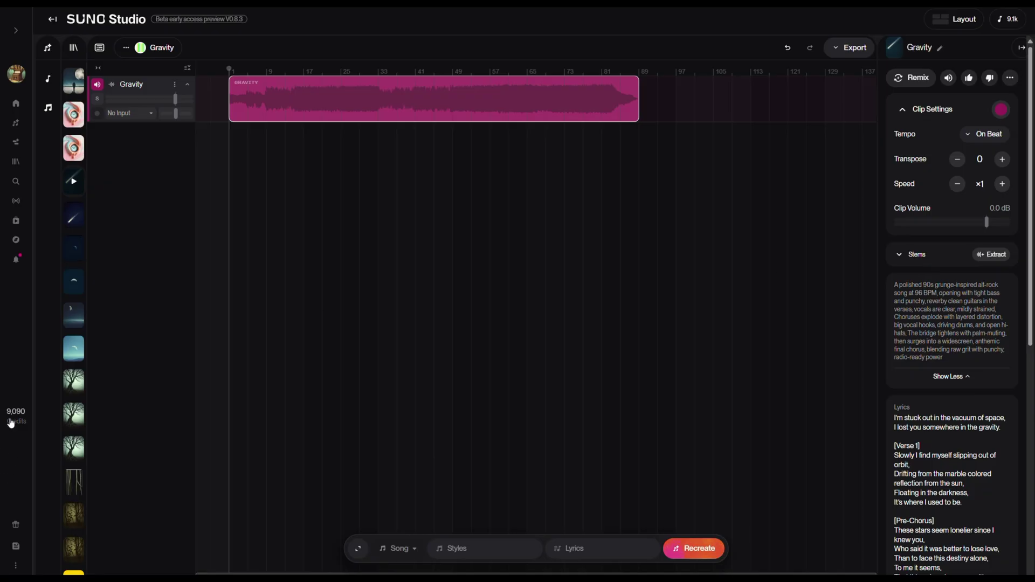
Step: Extract all detected stems from Gravity and insert all seven, Synth through Vocals, as tracks
click(995, 257)
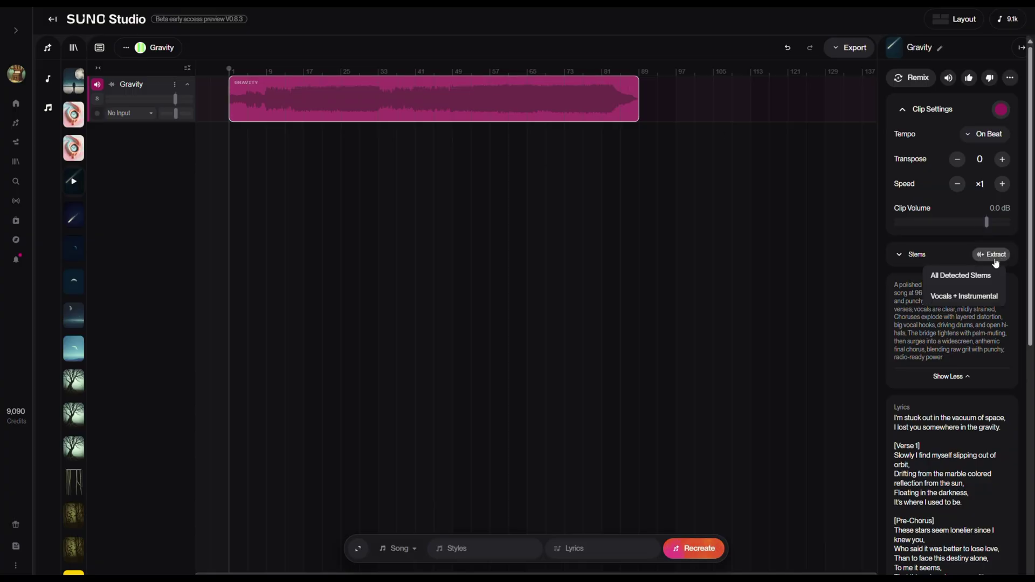
click(952, 282)
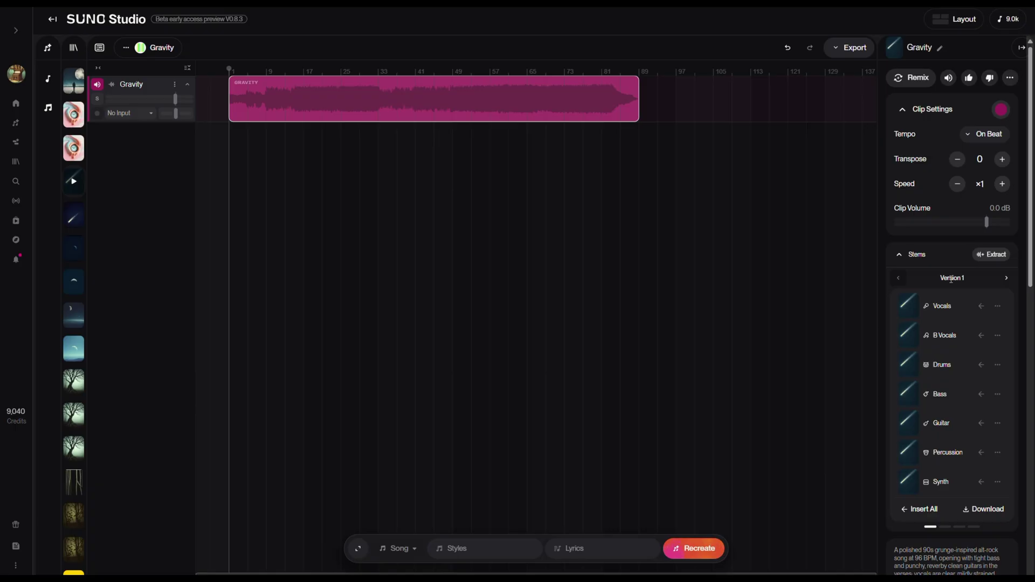
click(923, 509)
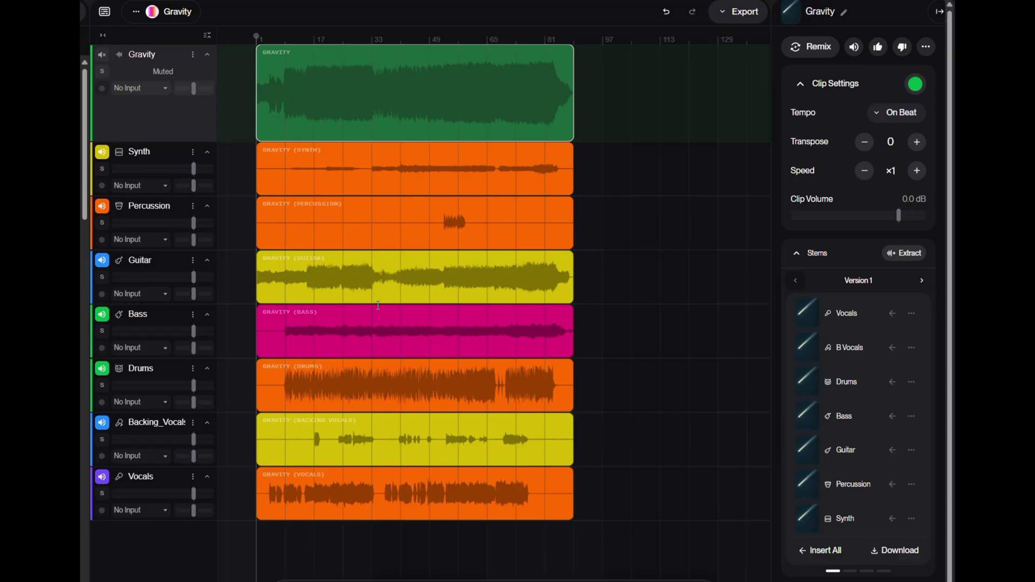
key(space)
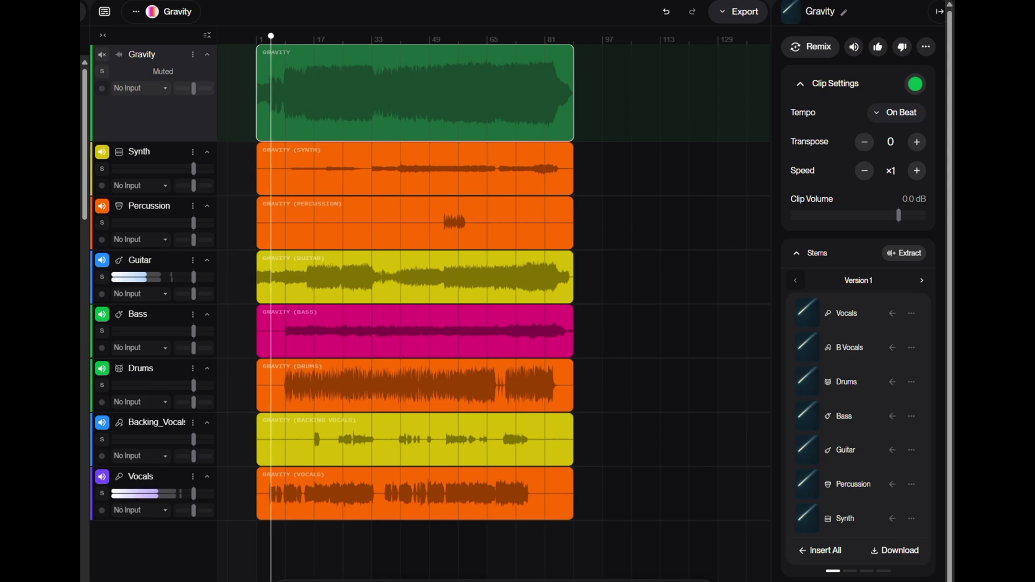
key(space)
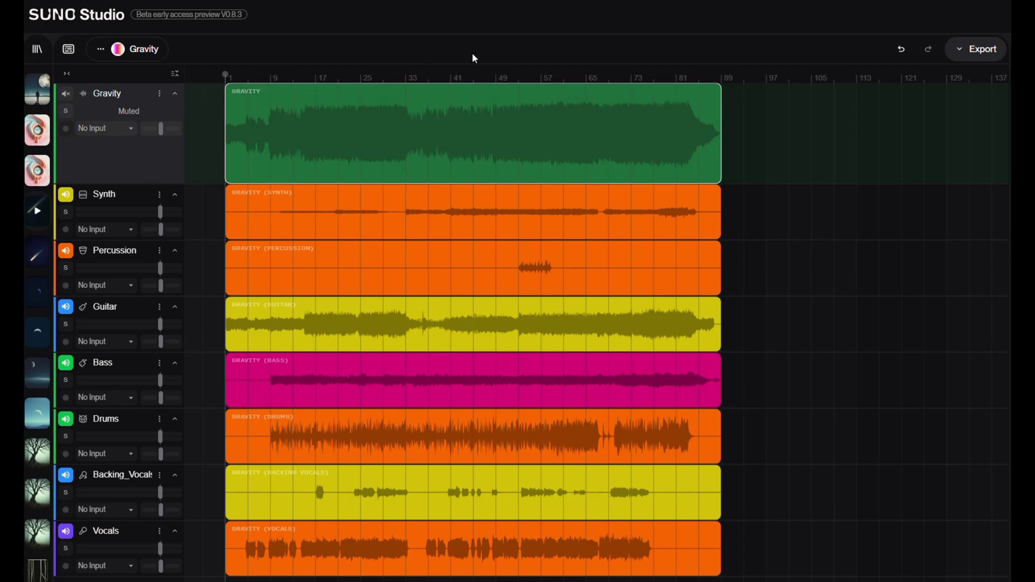
Step: Play the stems from bar 46 and from the Percussion hit near bar 53
click(486, 105)
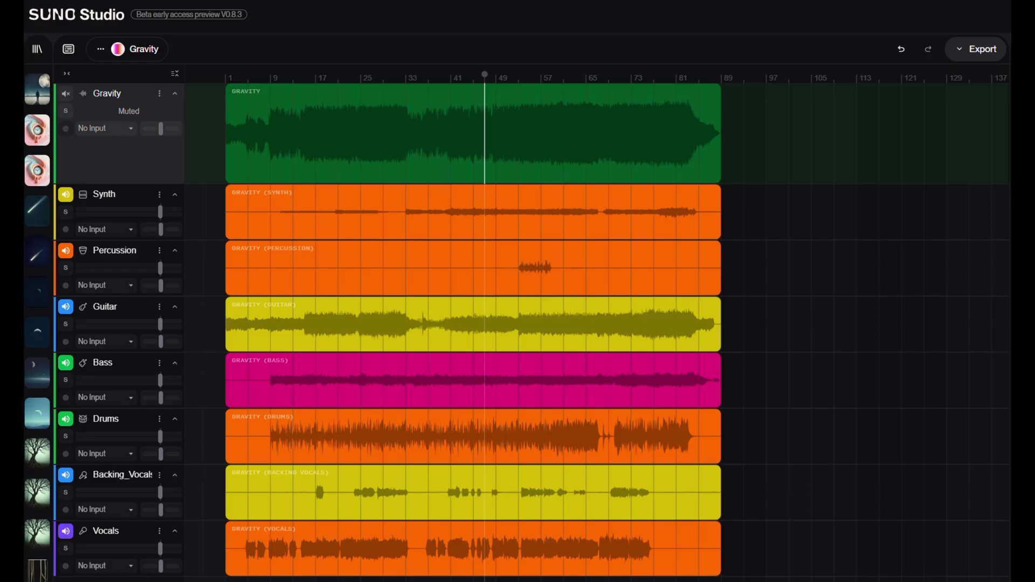
key(space)
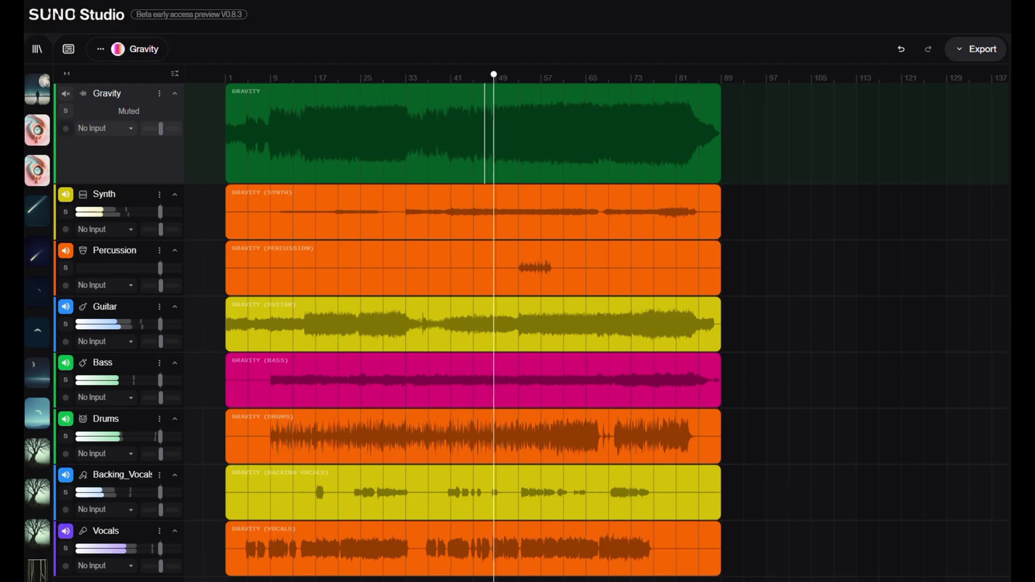
key(space)
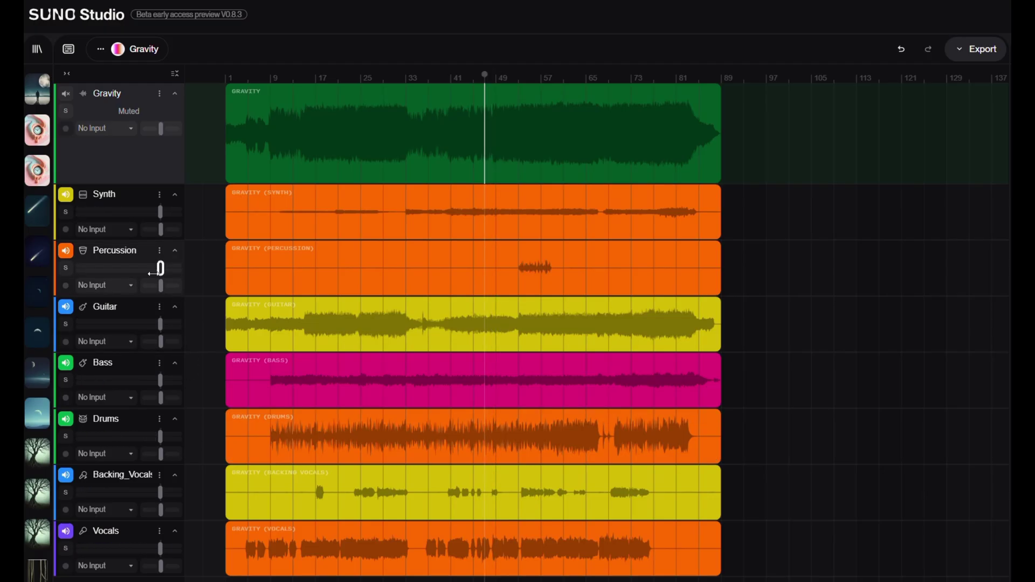
click(519, 268)
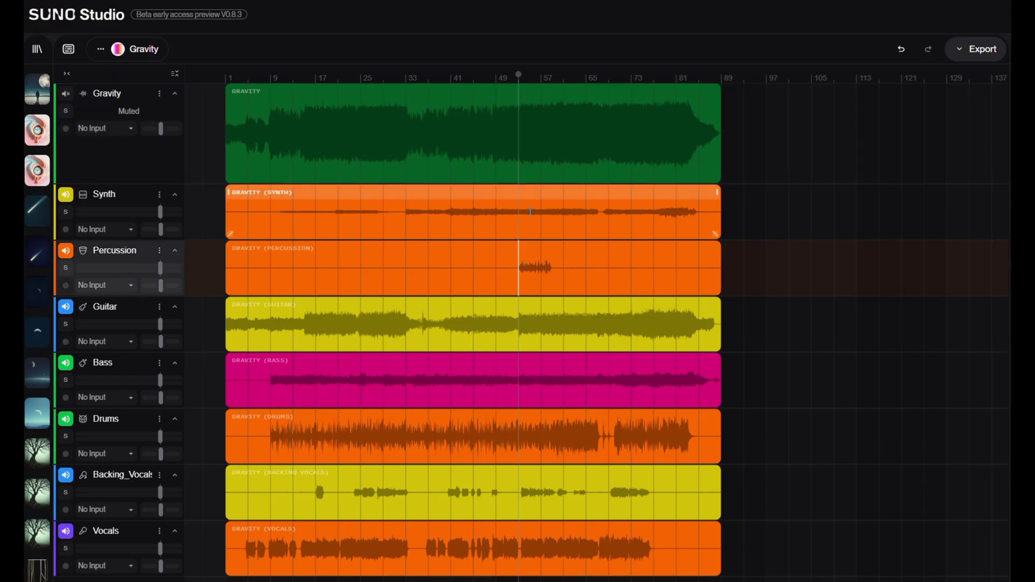
key(space)
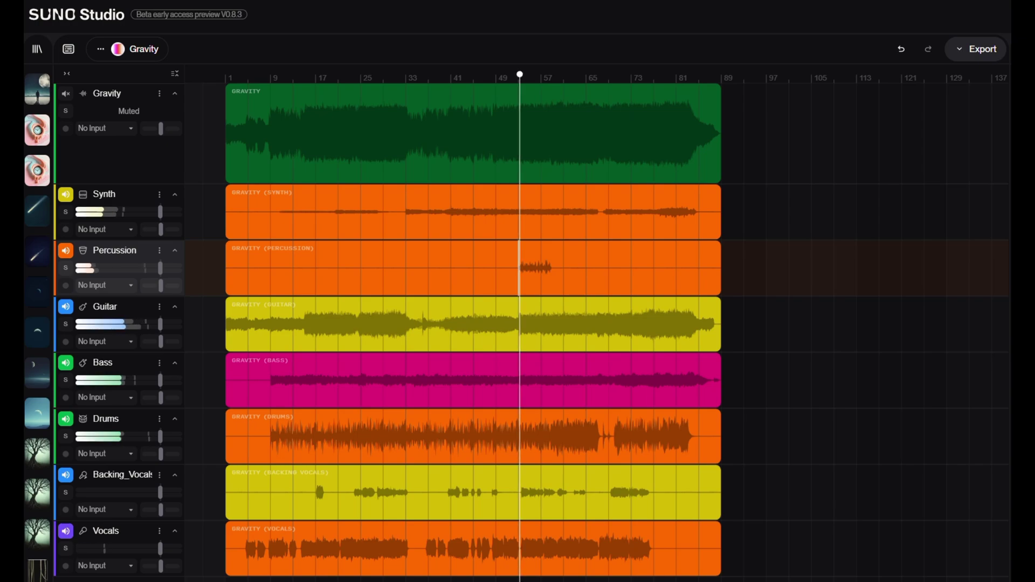
key(space)
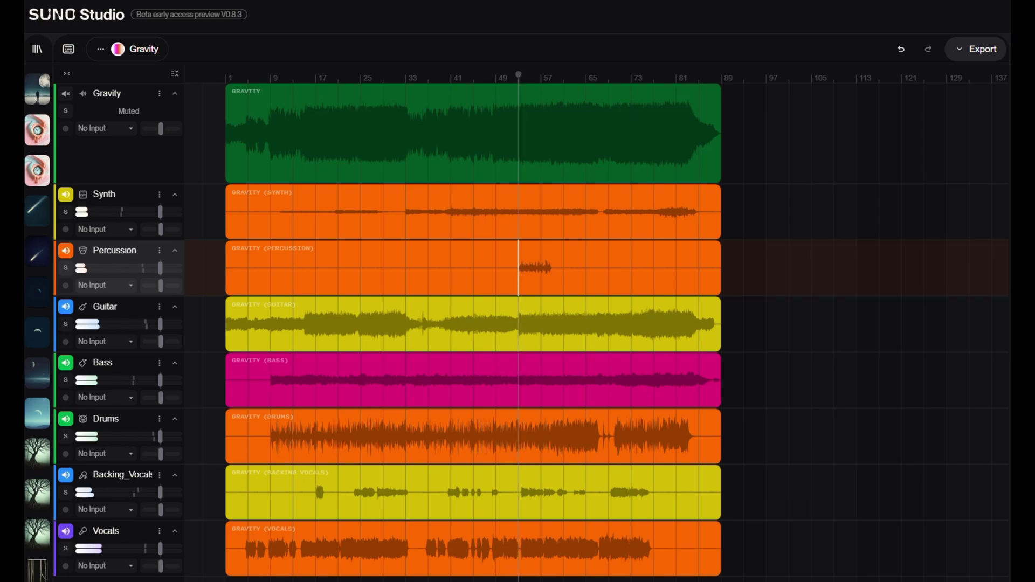
Step: Boost the Percussion track volume to +5.18 dB and play it back
mouse_move(161, 268)
drag(161, 268, 169, 268)
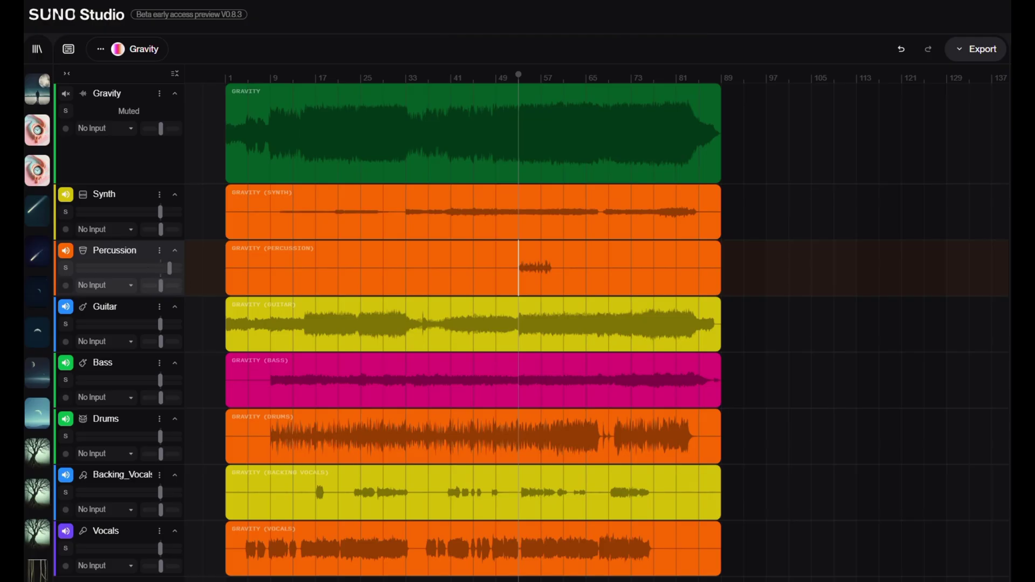
key(space)
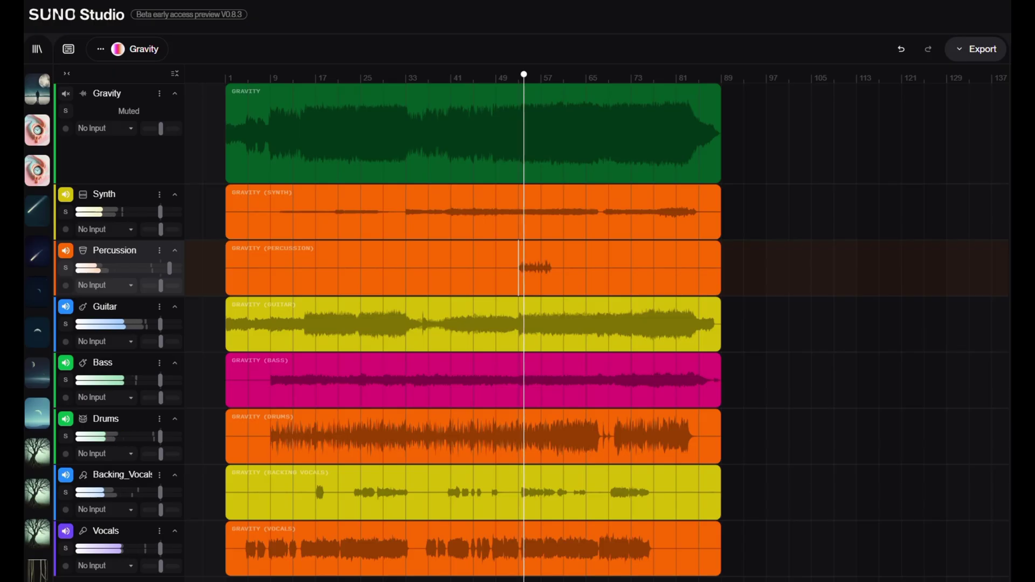
key(space)
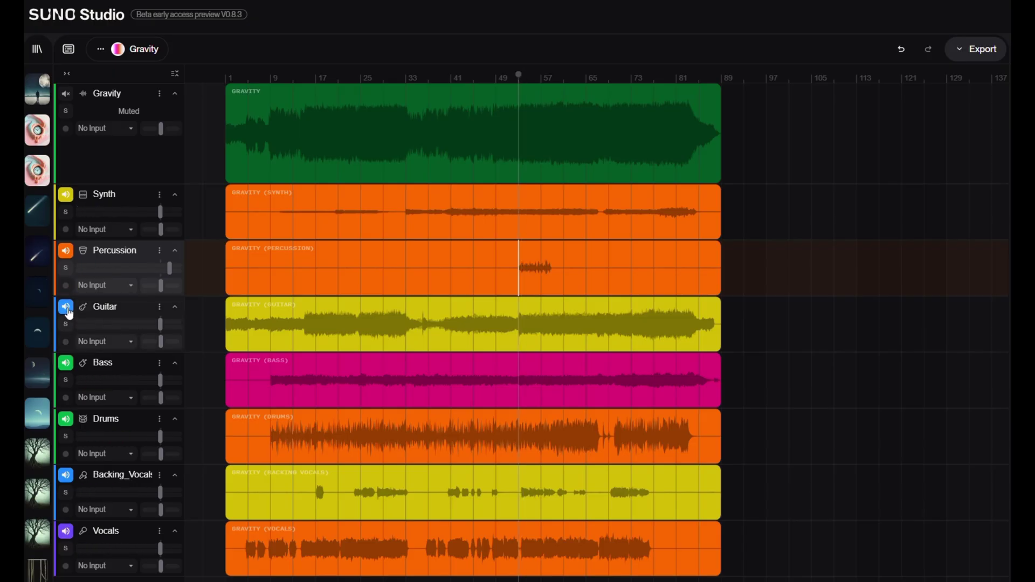
Step: Audition the stems by soloing Percussion, then muting Guitar and Bass, and clear all solos and mutes
click(66, 268)
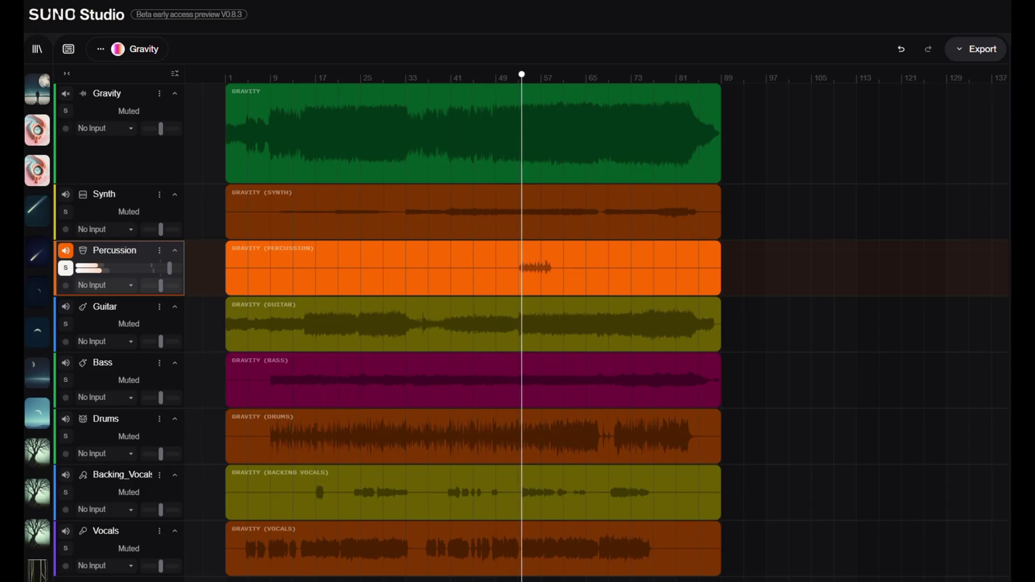
key(space)
click(66, 269)
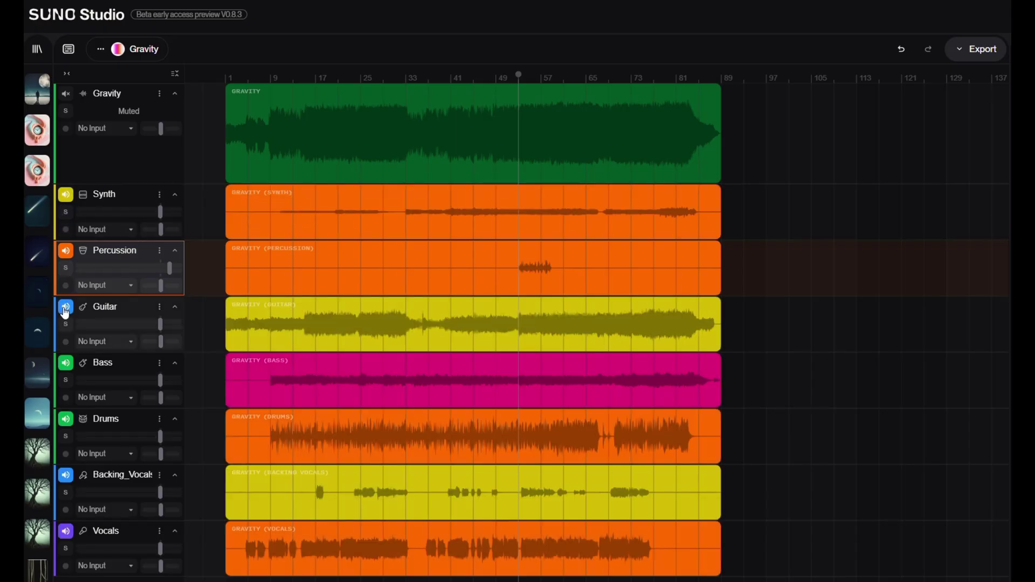
click(65, 308)
click(66, 364)
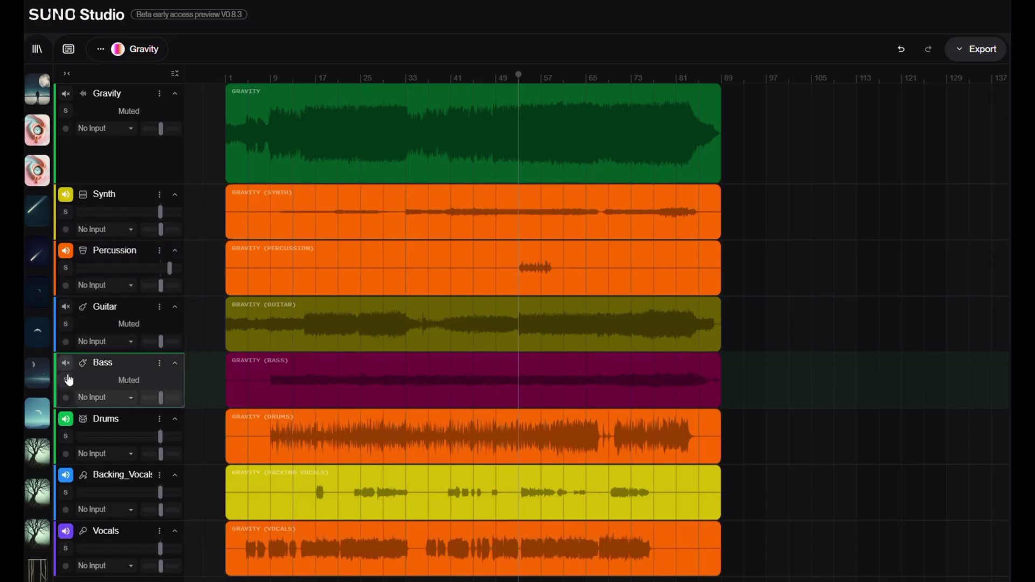
click(66, 364)
click(65, 307)
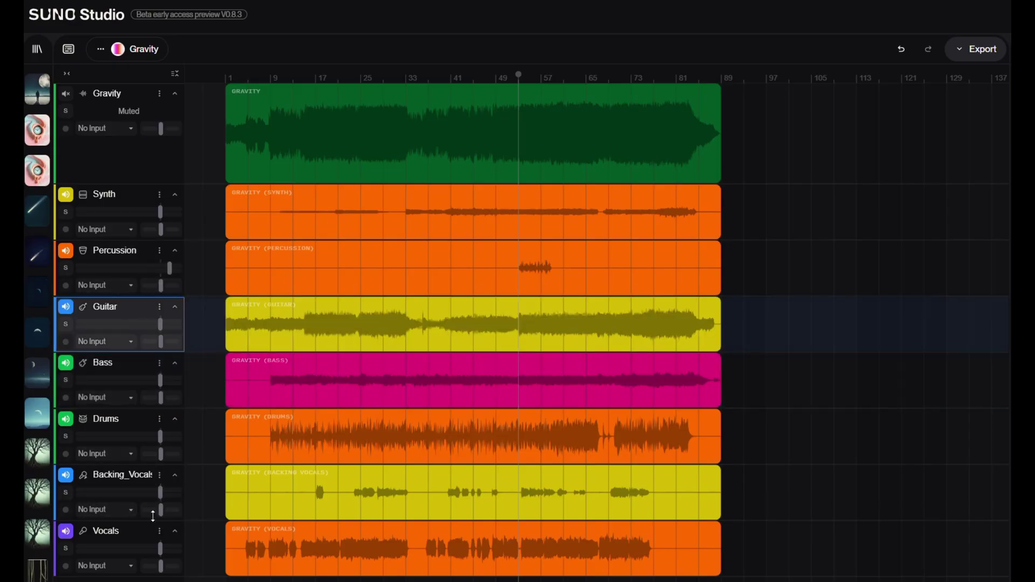
Step: Lower the Percussion track's volume fader to +2.54 dB
click(160, 475)
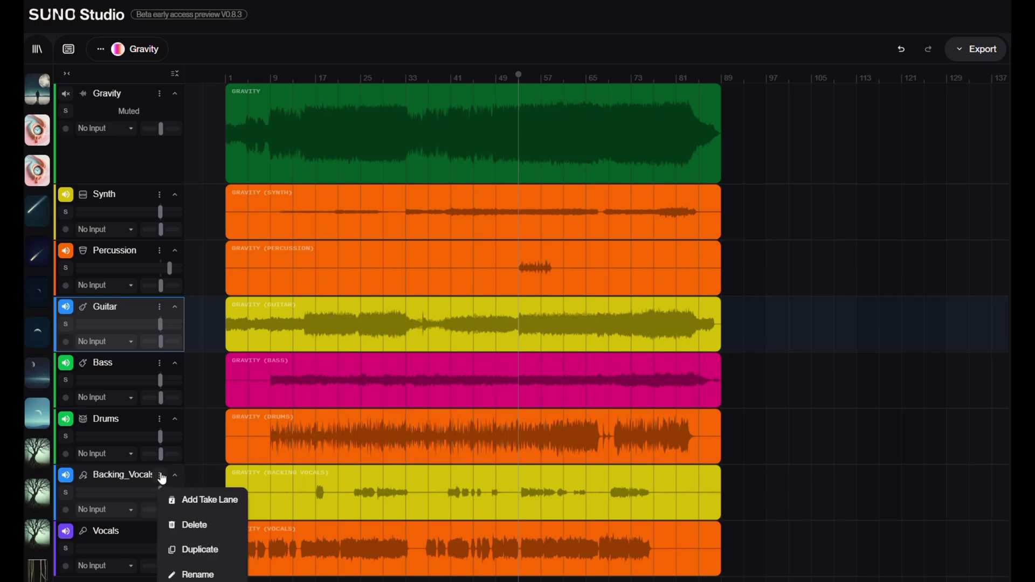
click(162, 478)
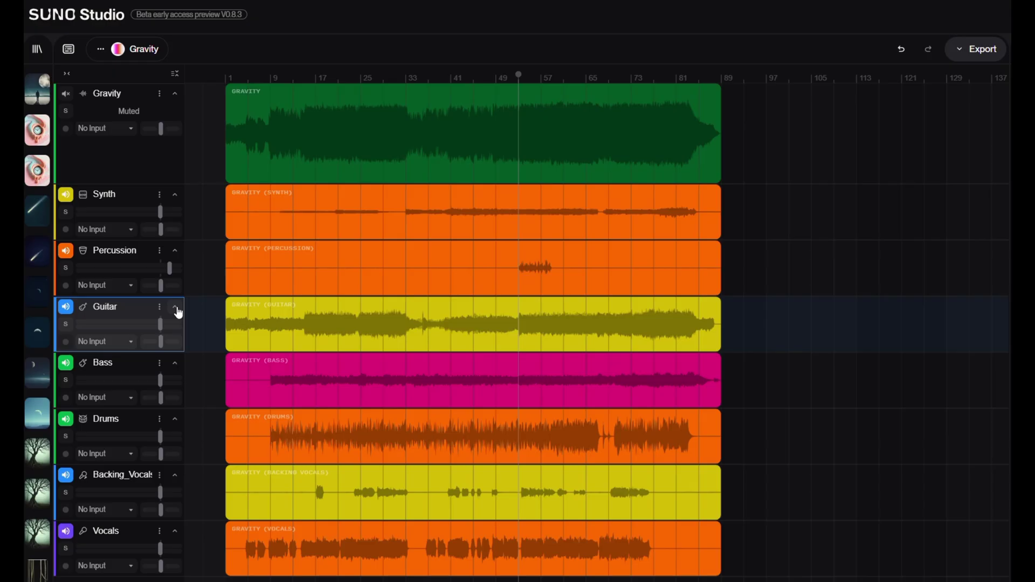
drag(169, 268, 165, 269)
click(99, 50)
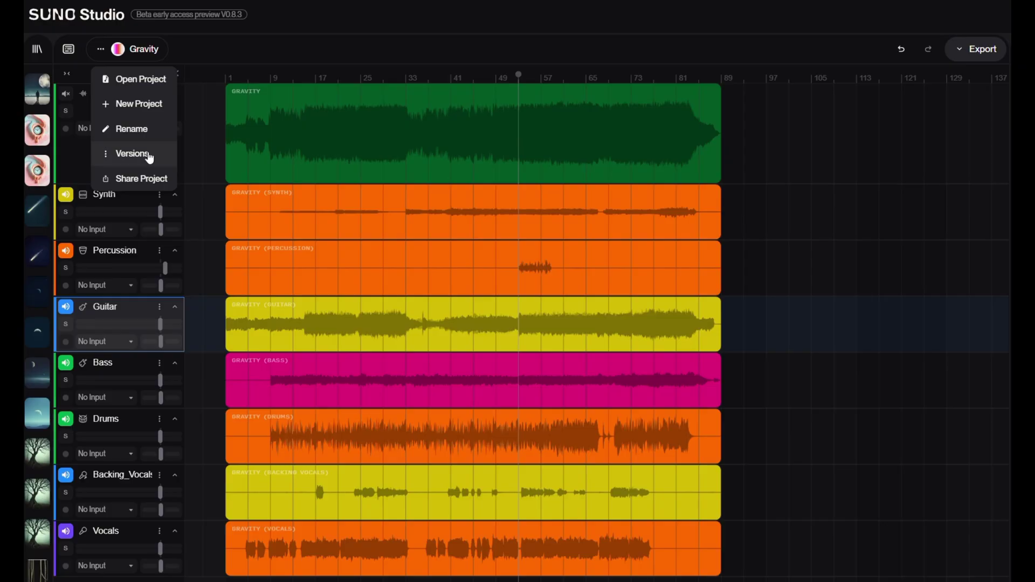
click(149, 156)
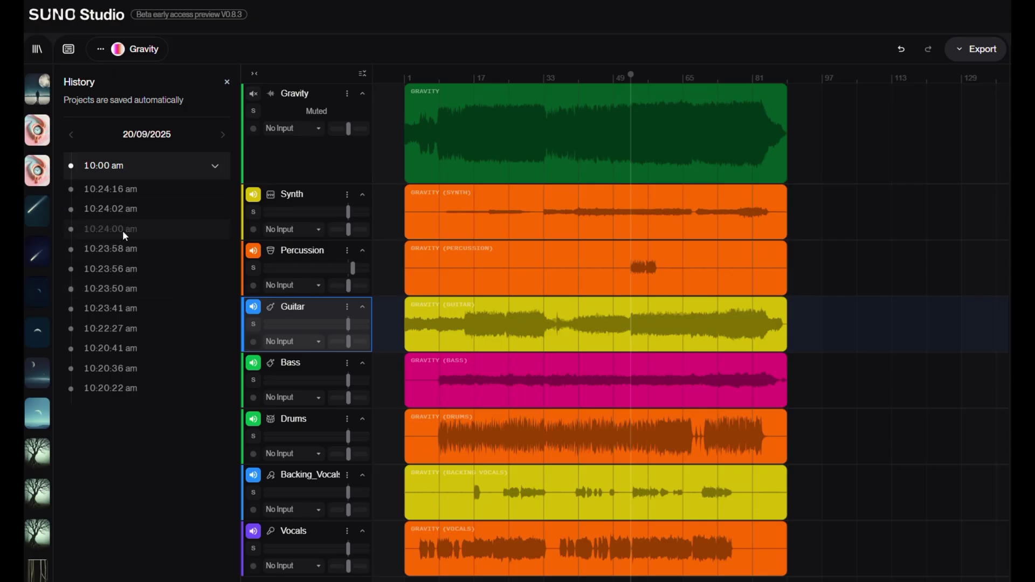
click(123, 232)
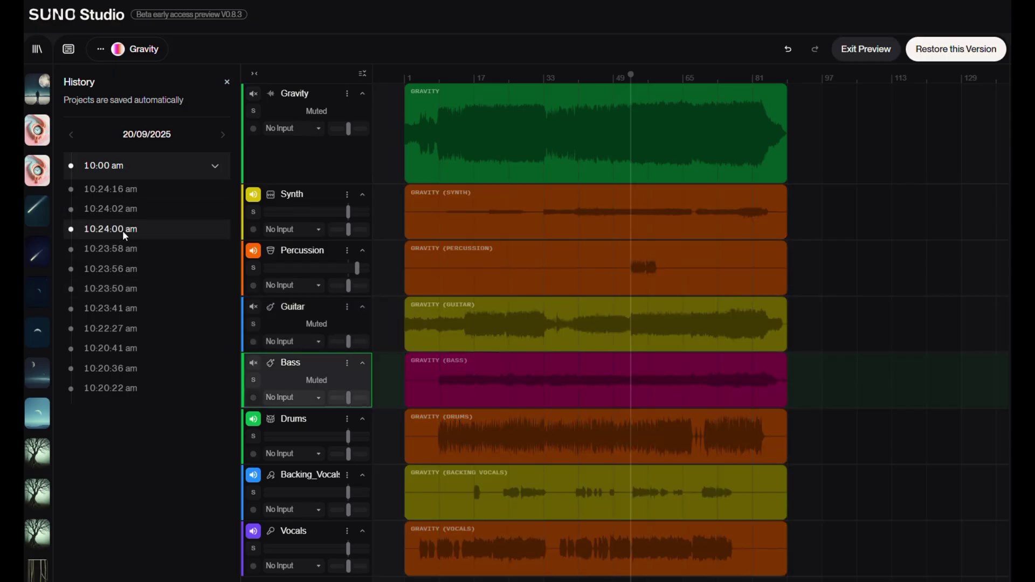
click(120, 310)
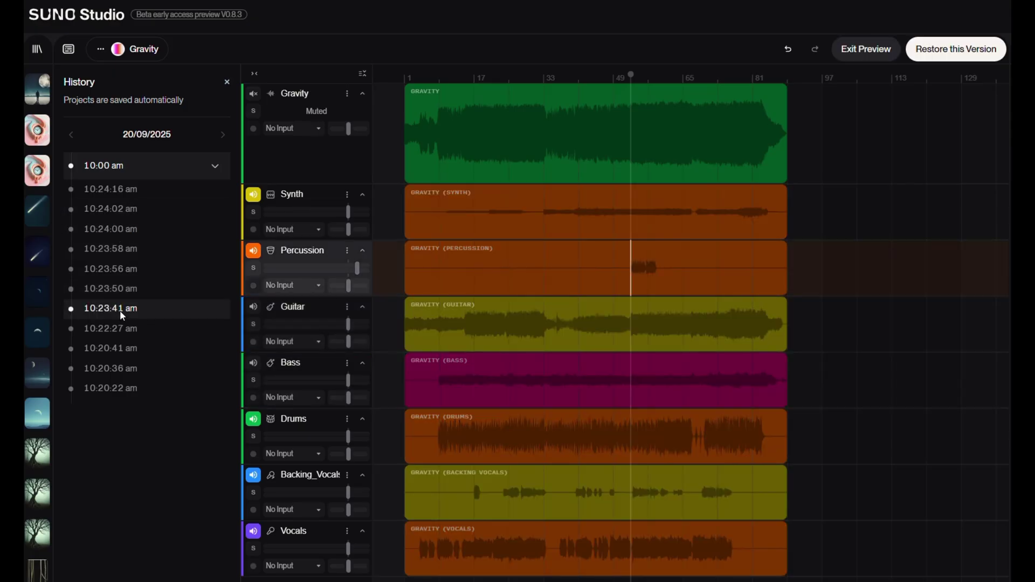
click(117, 327)
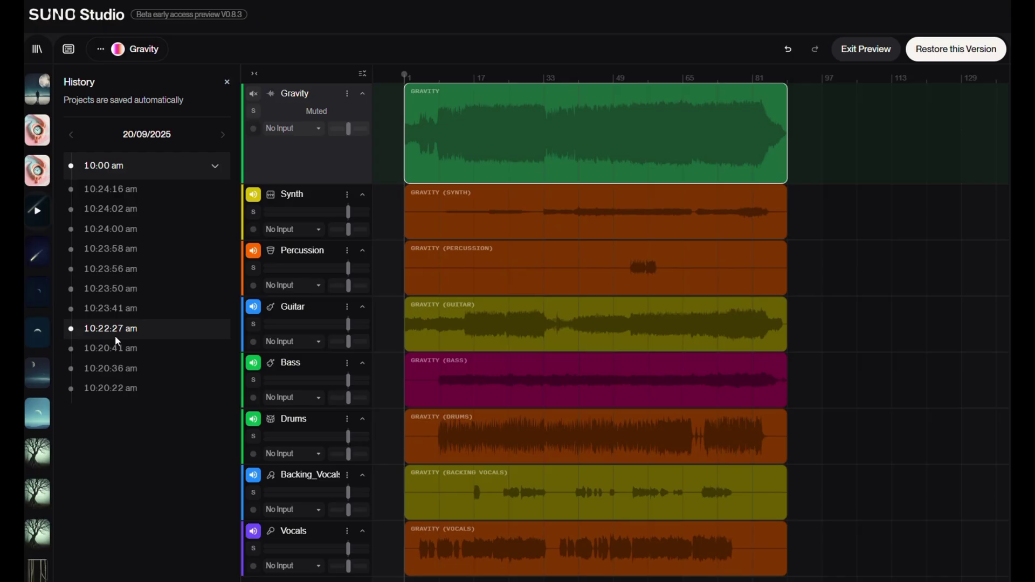
click(109, 169)
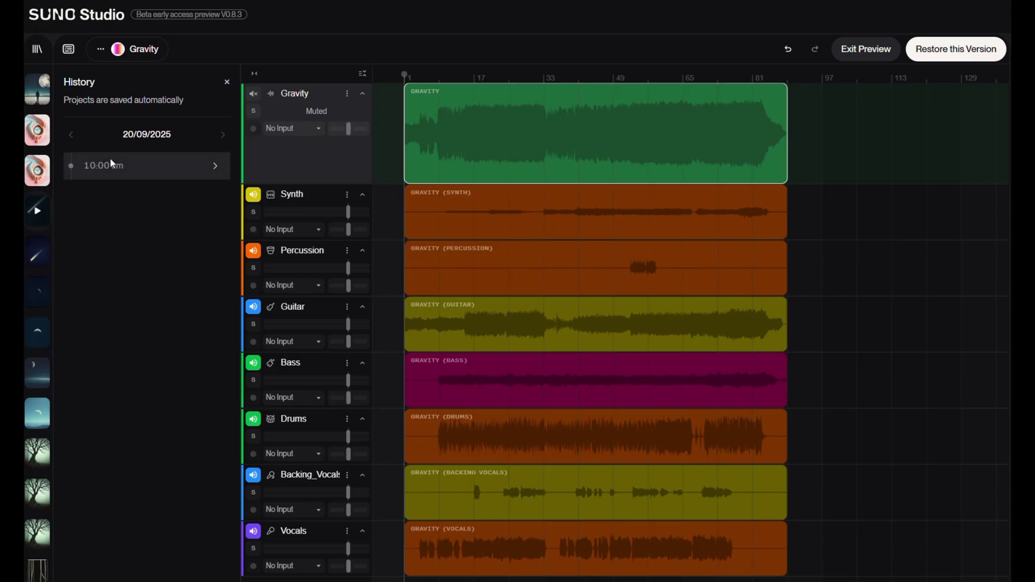
click(228, 84)
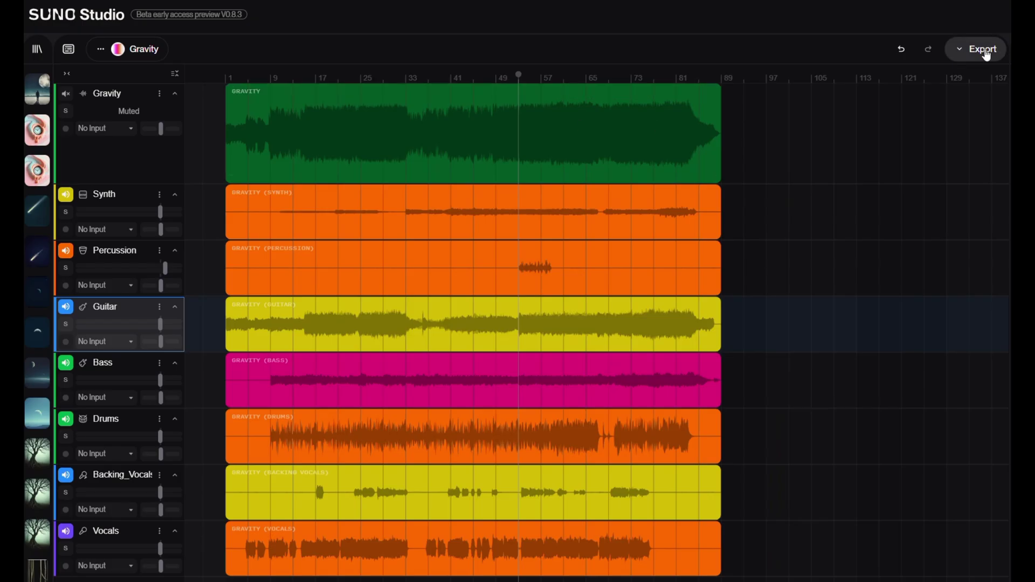
Step: Open the Export menu at the top right to list Full Song, Selected Time Range and Multitrack
click(988, 54)
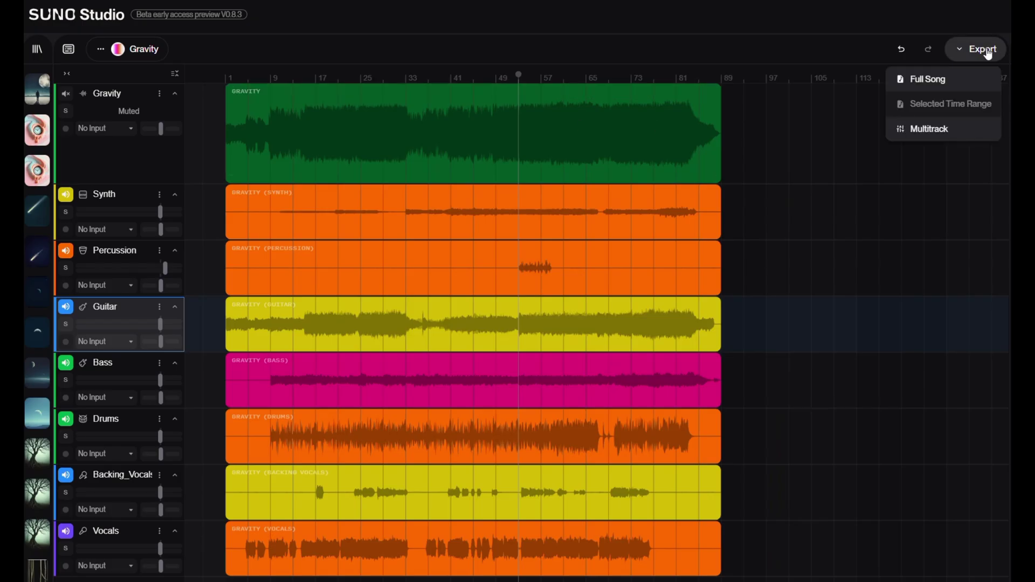